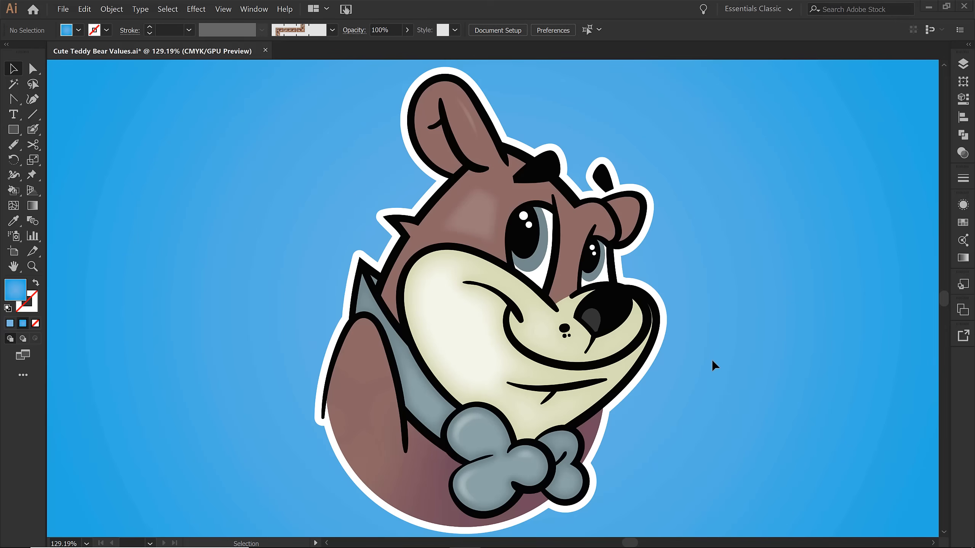
Hide the Layer 4 line art to examine the color shapes beneath it, and show it again.
click(962, 64)
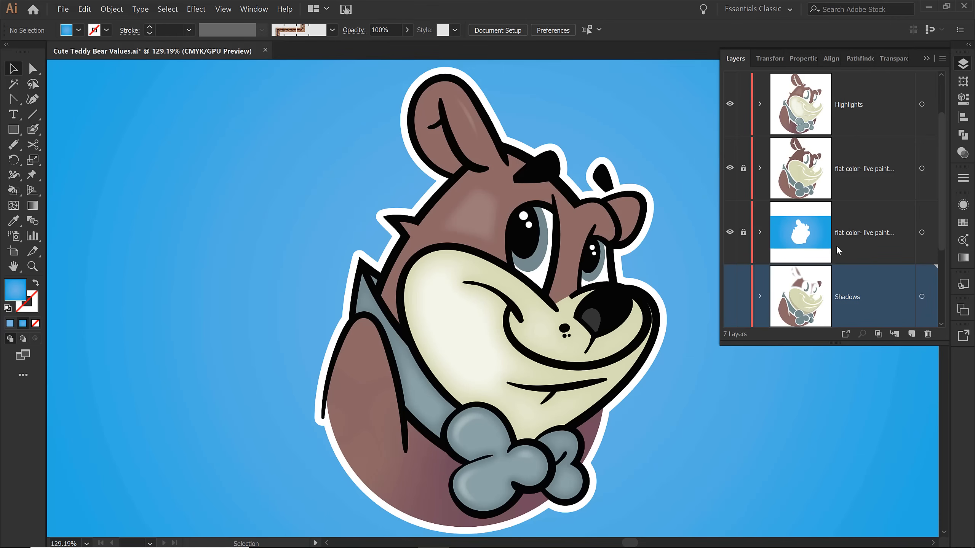
scroll(836, 250, up, 1)
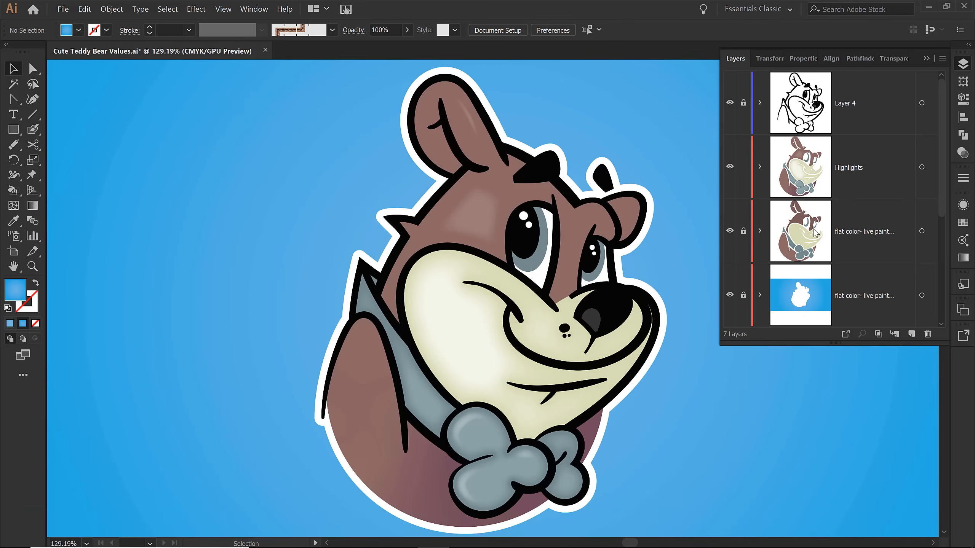
click(729, 104)
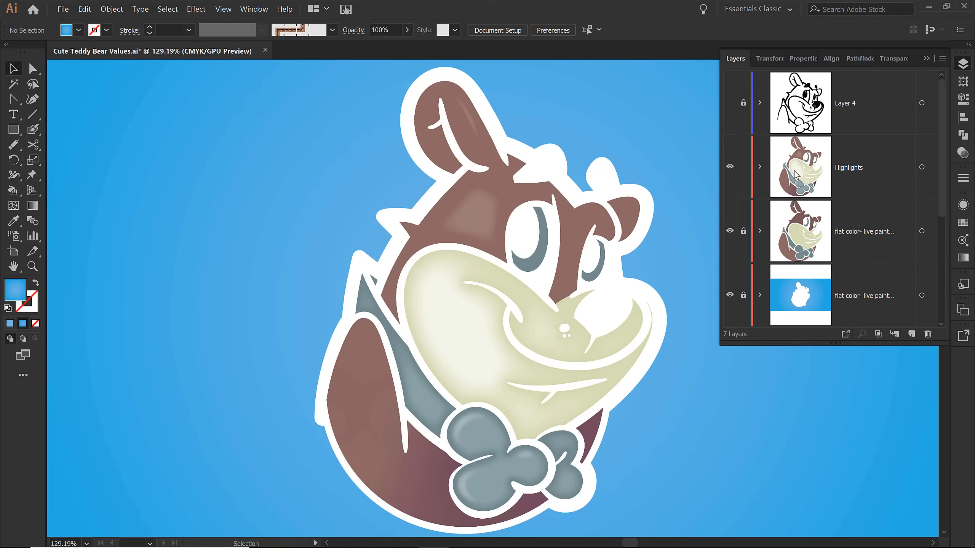
click(964, 135)
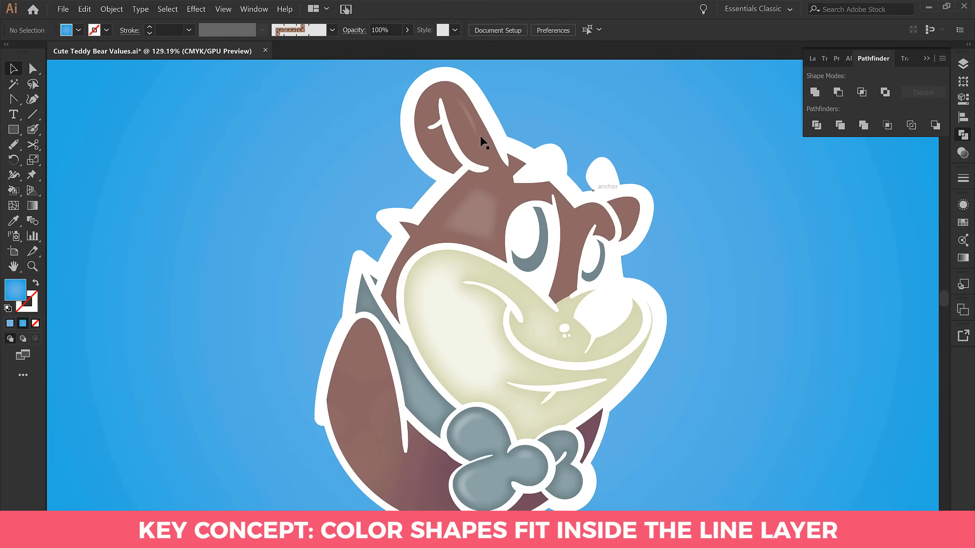
click(963, 64)
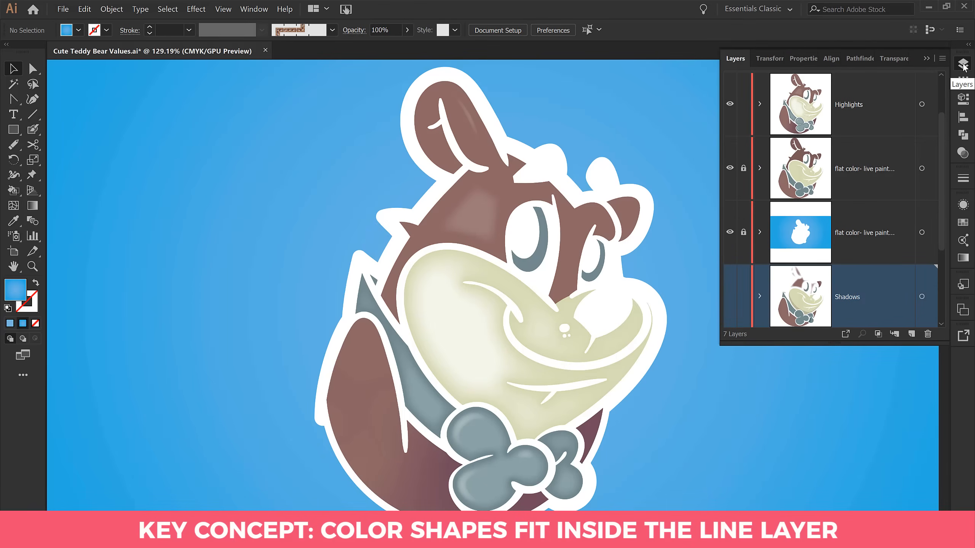
scroll(827, 146, up, 1)
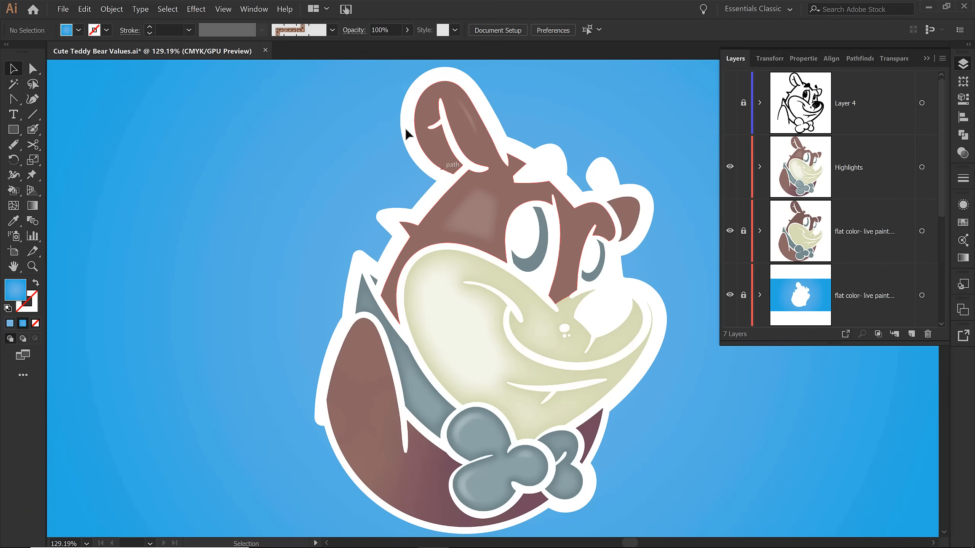
click(730, 103)
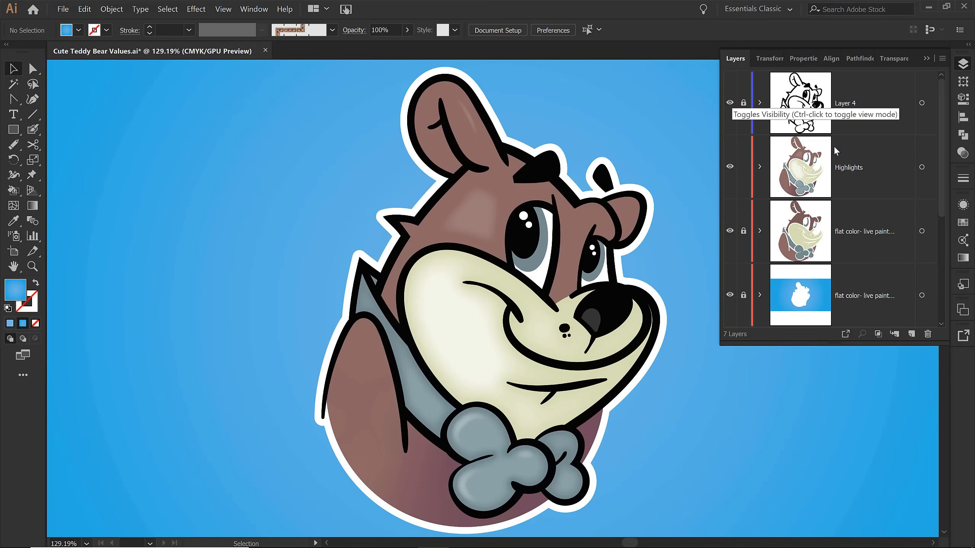
Adjust the Feather radius of the forehead highlight on the Highlights layer, trying 0.01 in and 0.1 in.
click(858, 170)
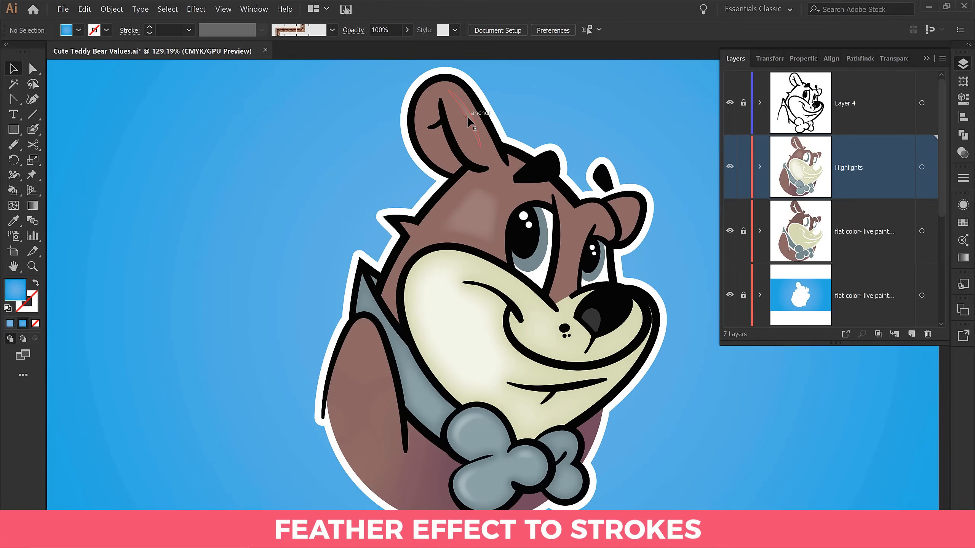
click(478, 217)
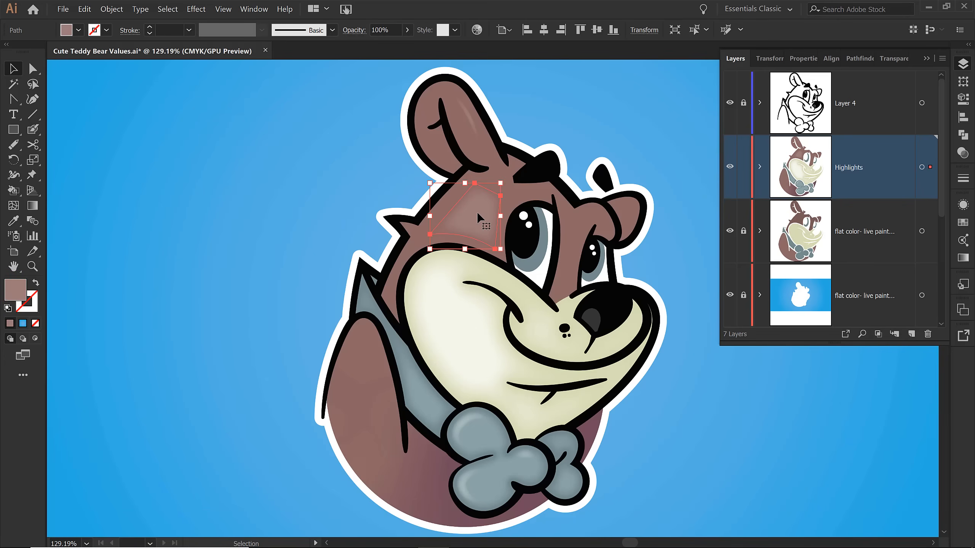
click(963, 204)
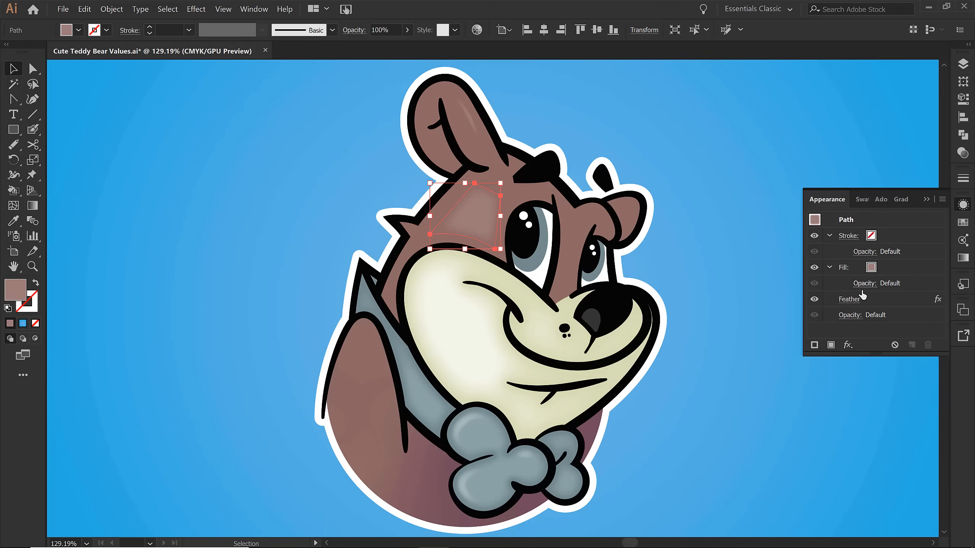
double_click(849, 300)
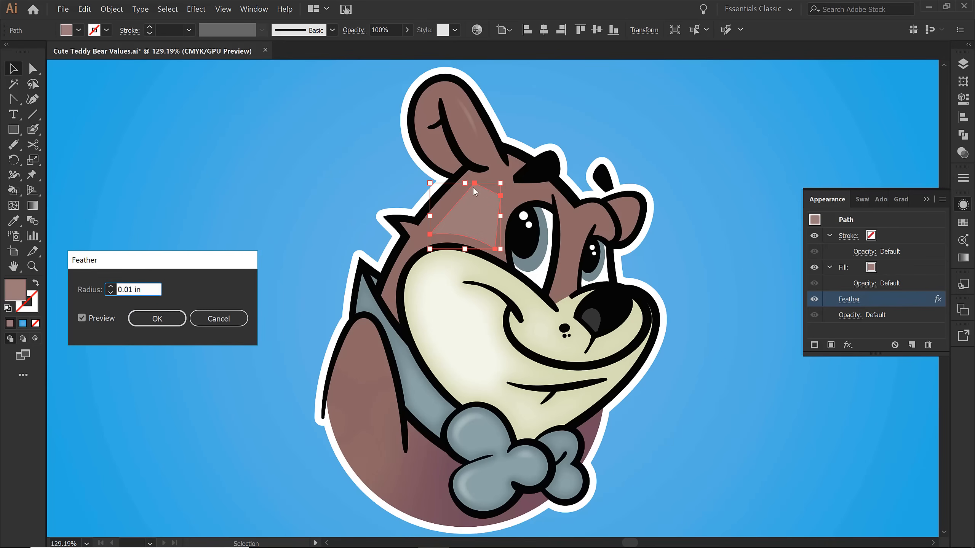
click(112, 287)
click(112, 286)
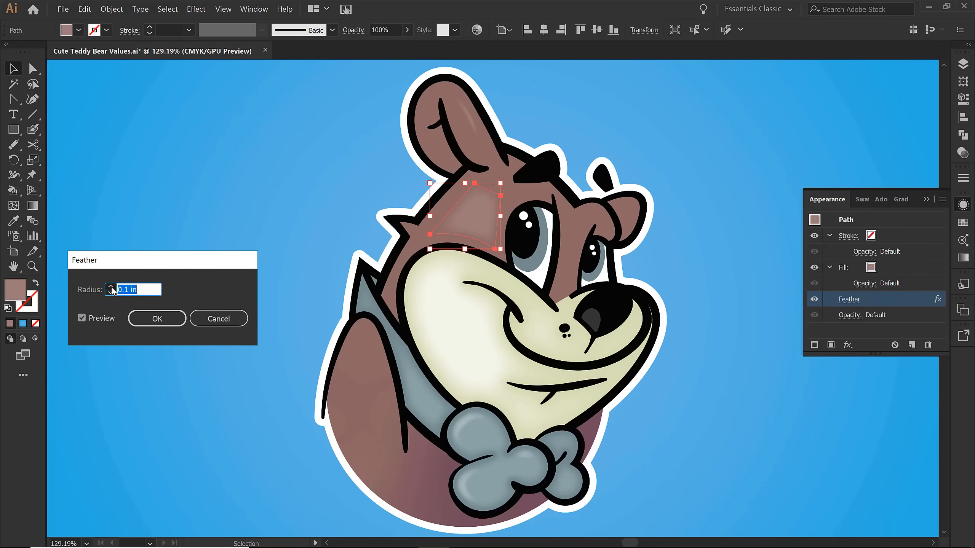
click(111, 295)
click(110, 293)
click(165, 319)
click(259, 257)
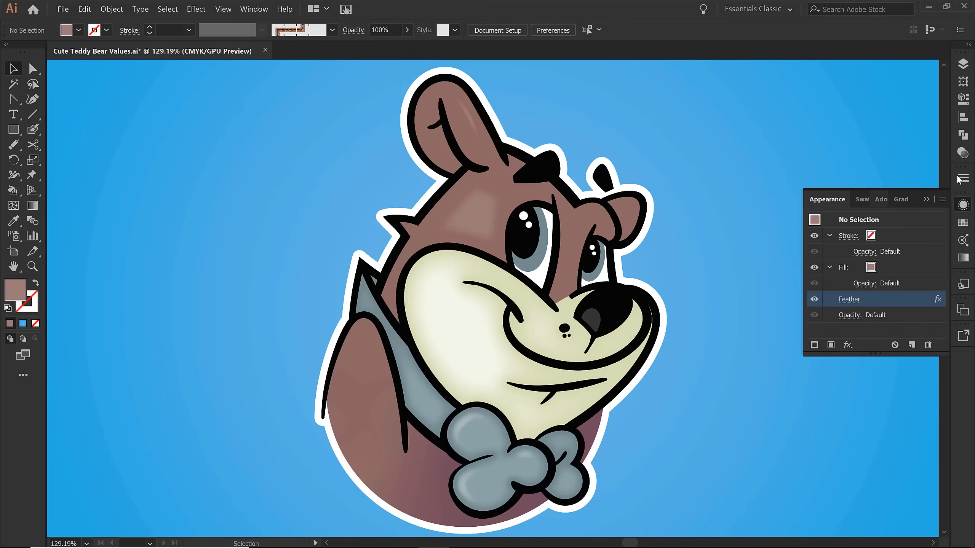
Move the feathered highlight on the large ear slightly up toward the ear's outer edge.
click(963, 153)
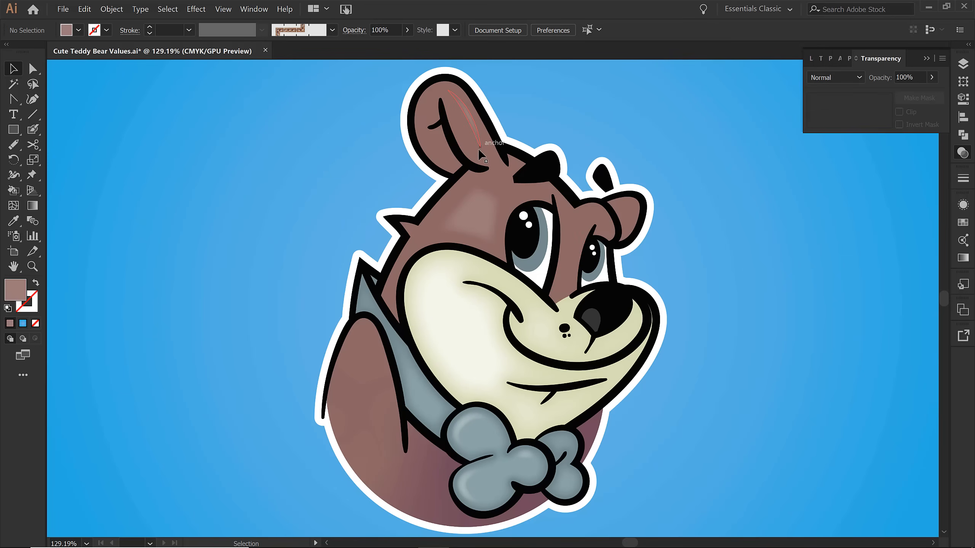
key(z)
drag(393, 72, 531, 188)
key(v)
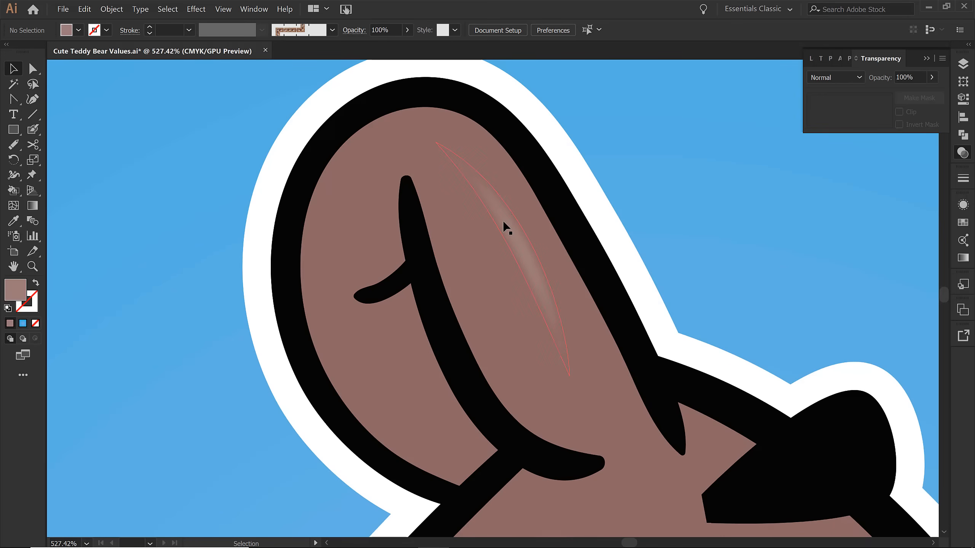
drag(510, 210, 518, 200)
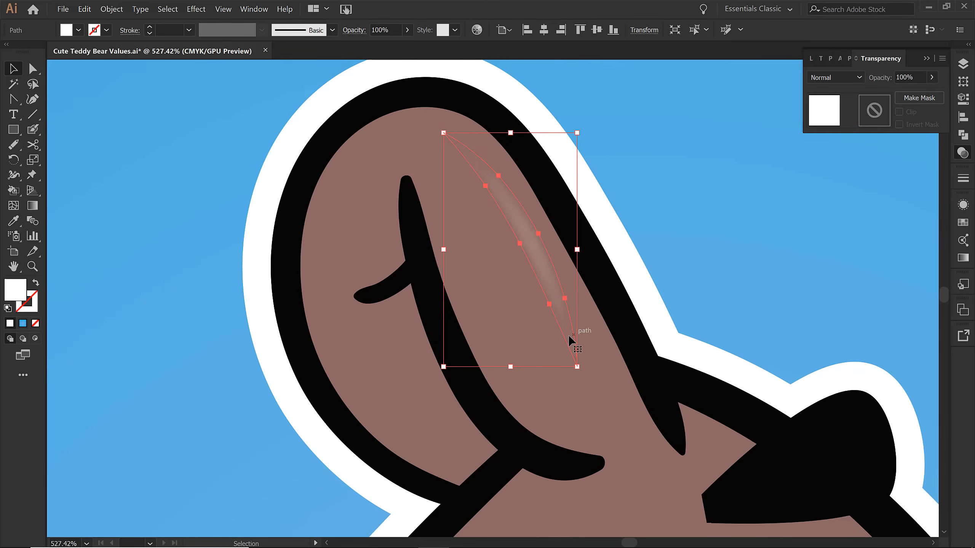
scroll(708, 248, down, 3)
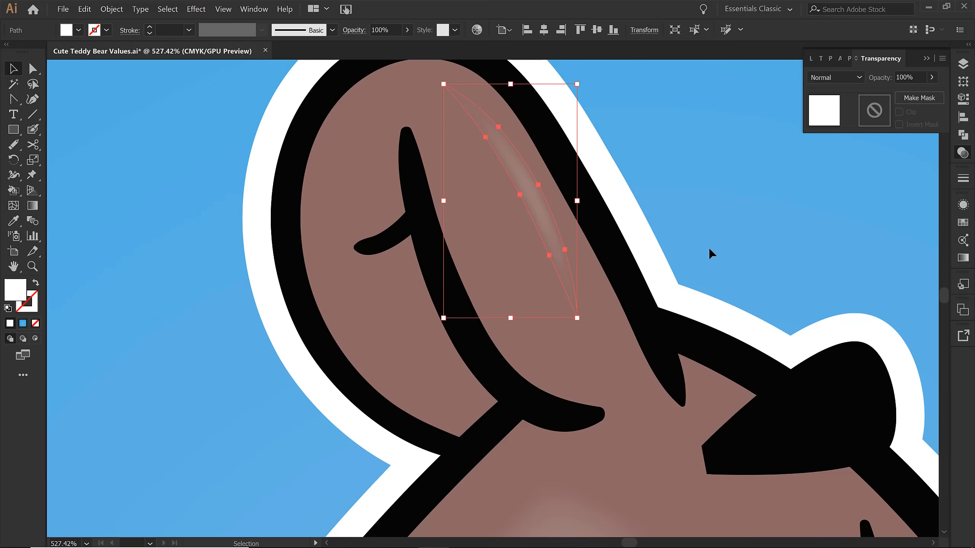
drag(677, 450, 546, 158)
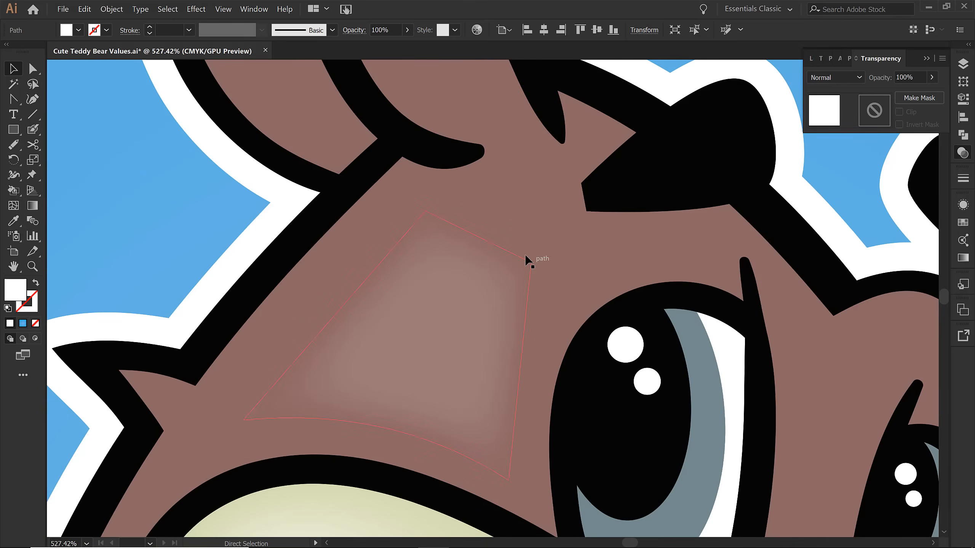
Set the stroke weight of the feathered white highlight lines on the bow tie to 7 pt.
key(ctrl+0)
key(z)
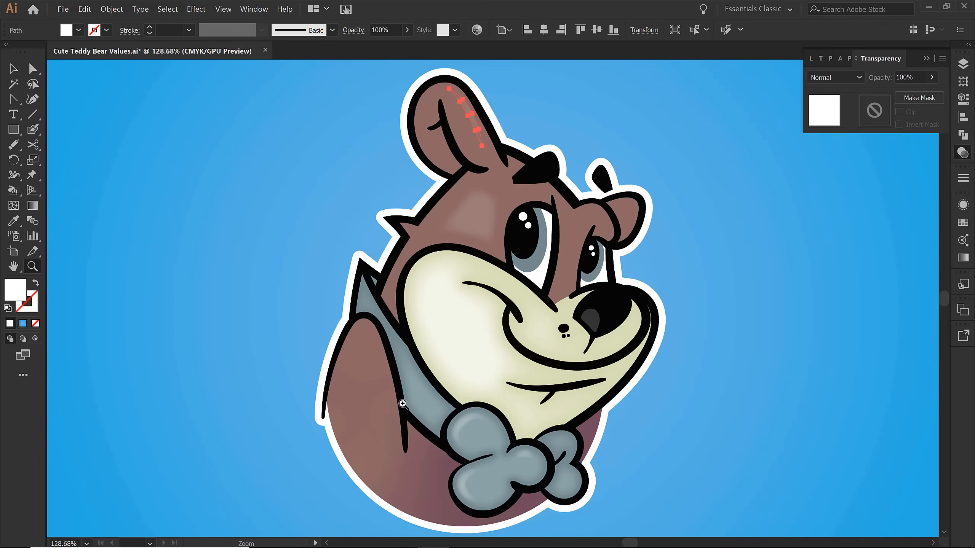
drag(401, 403, 594, 501)
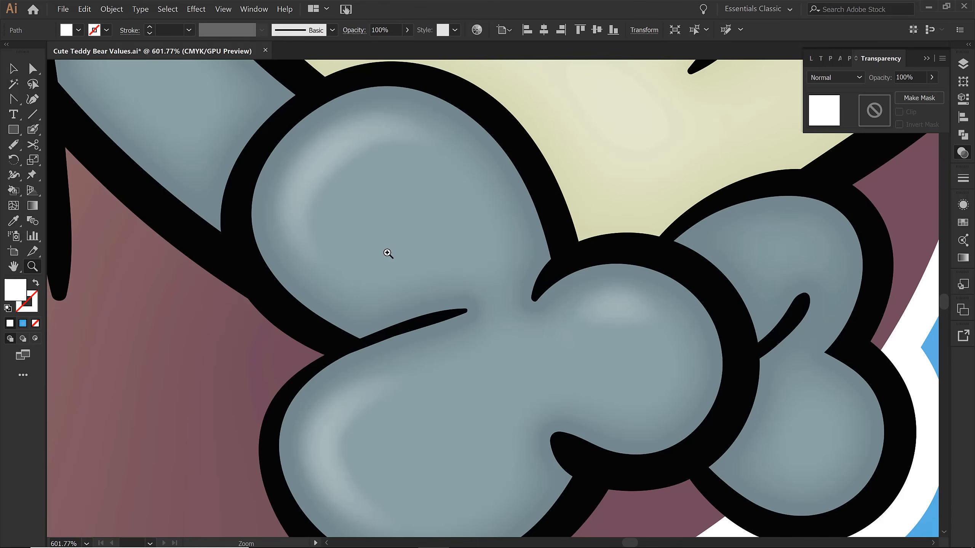
key(v)
click(339, 157)
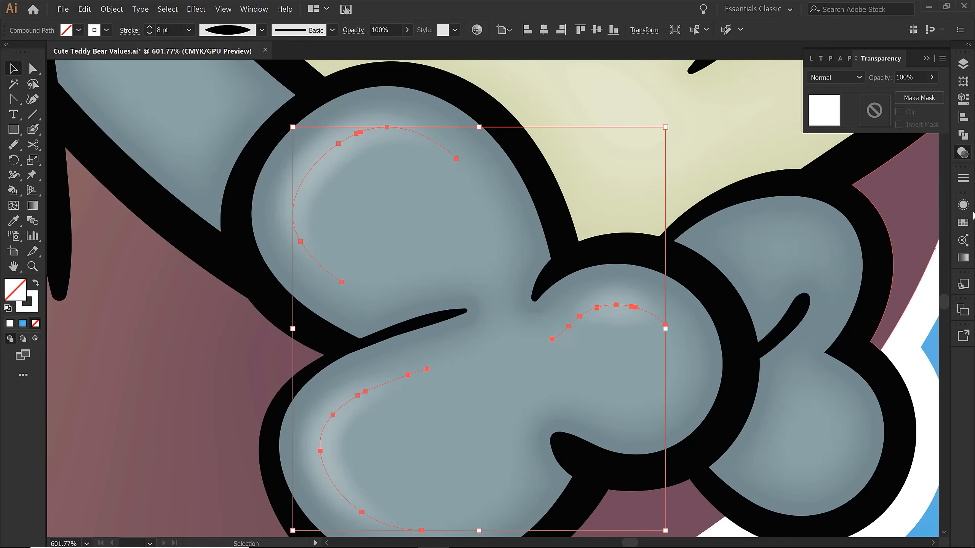
click(963, 204)
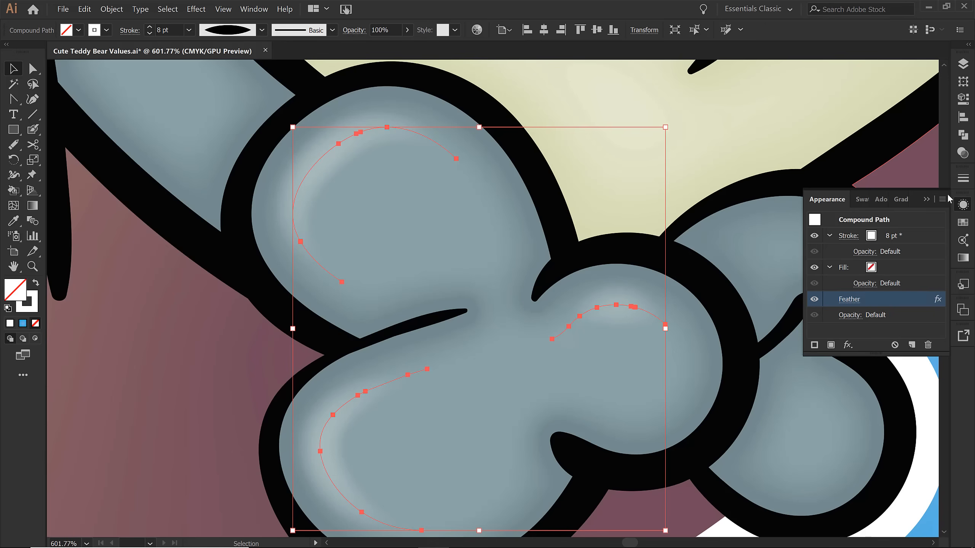
click(149, 33)
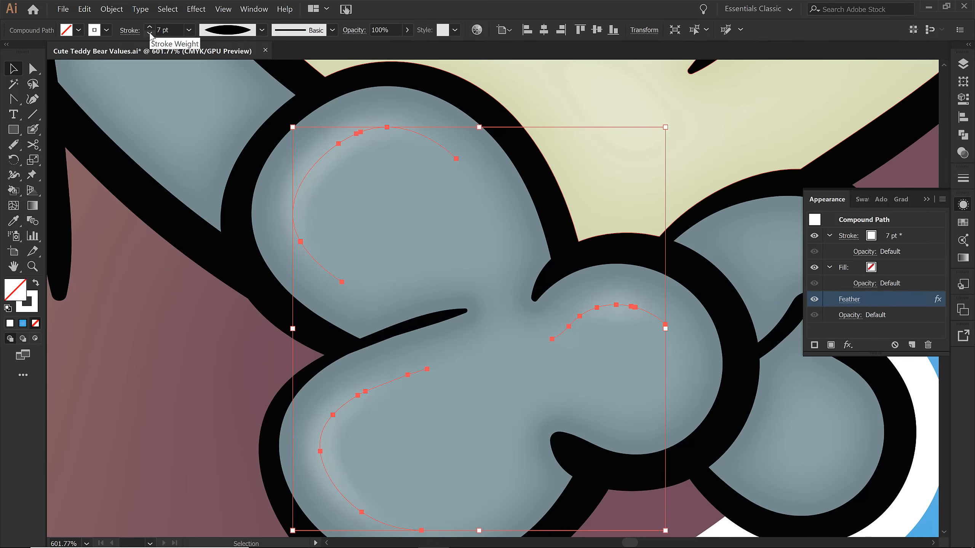
click(149, 28)
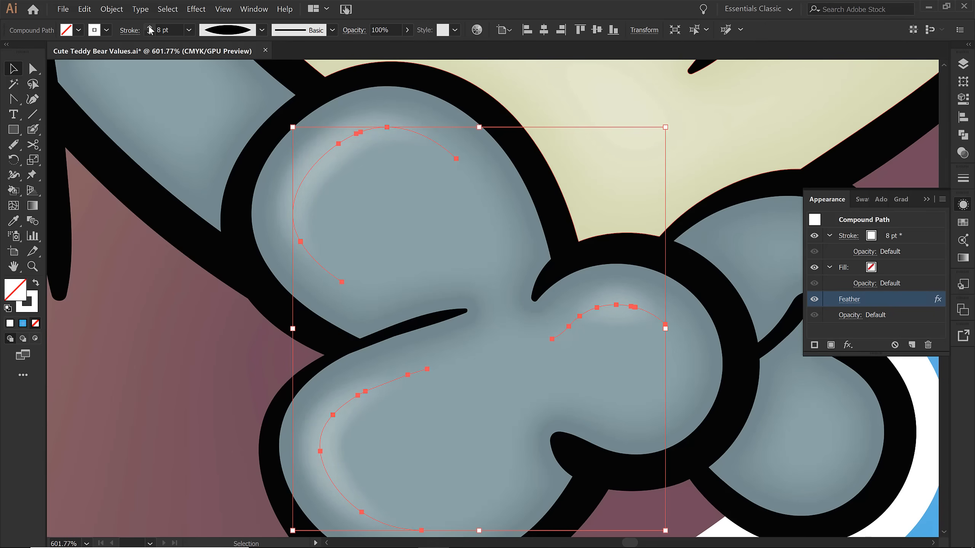
click(150, 34)
click(149, 34)
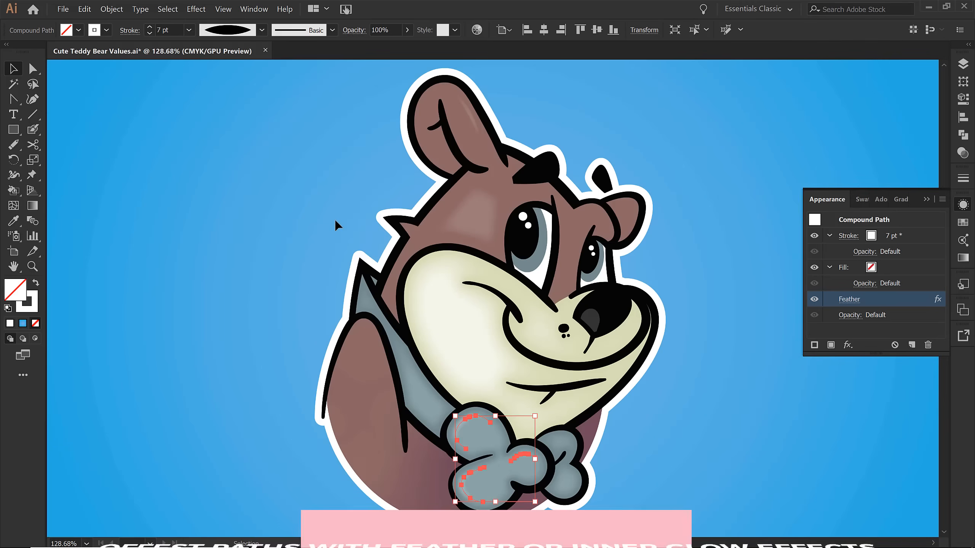
Inspect the Feather effect applied to the lighter inner shape of the bow tie.
click(491, 442)
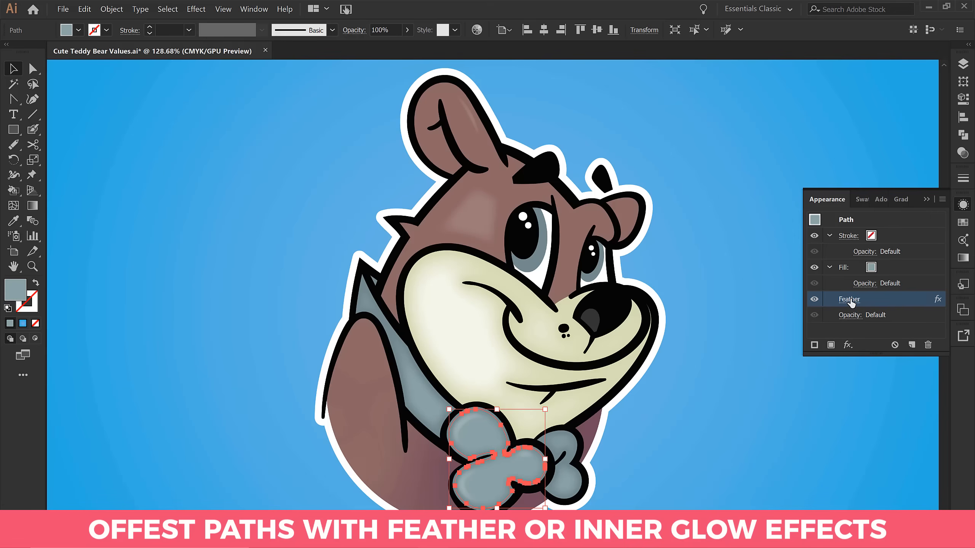
click(689, 411)
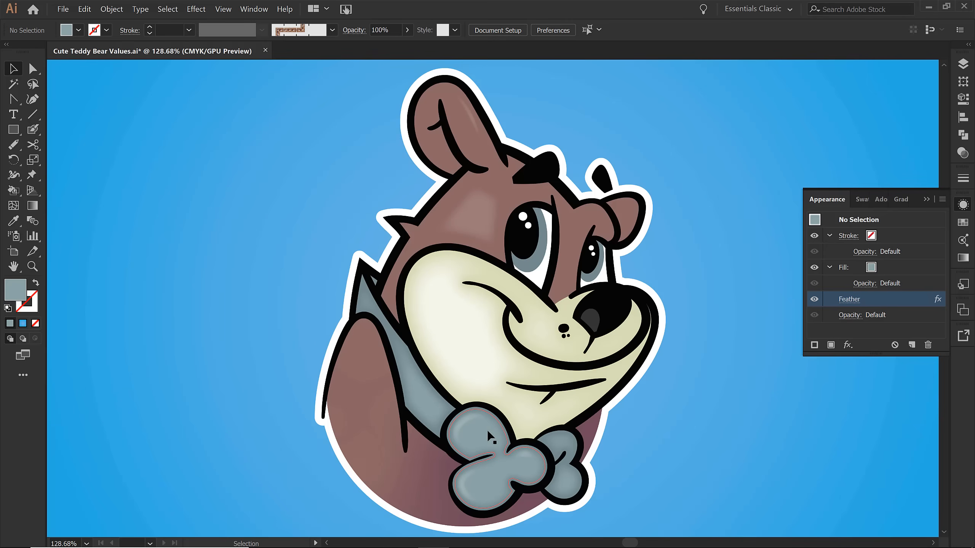
Preview an Offset Path of -0.05 in with round joins on the bow tie's front base shape.
key(z)
drag(427, 404, 591, 507)
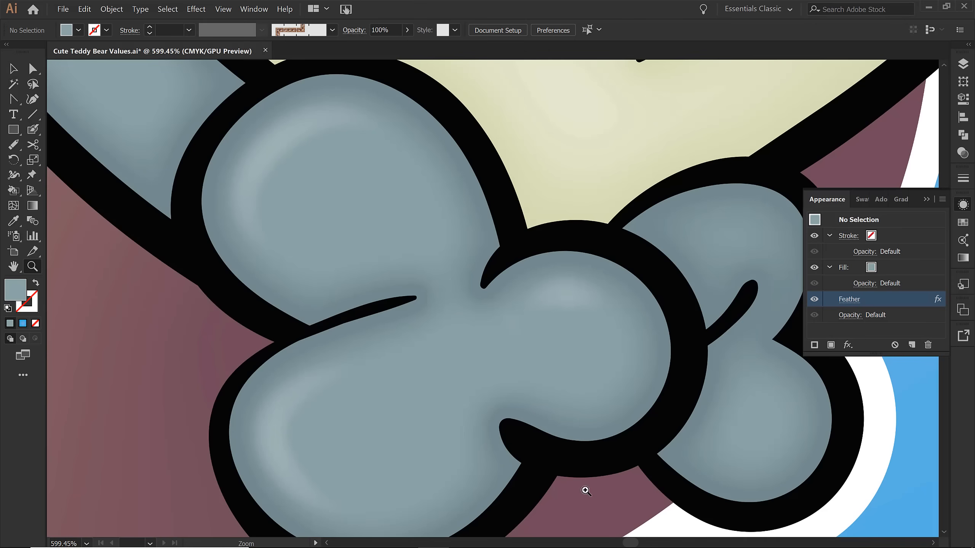
key(v)
click(583, 256)
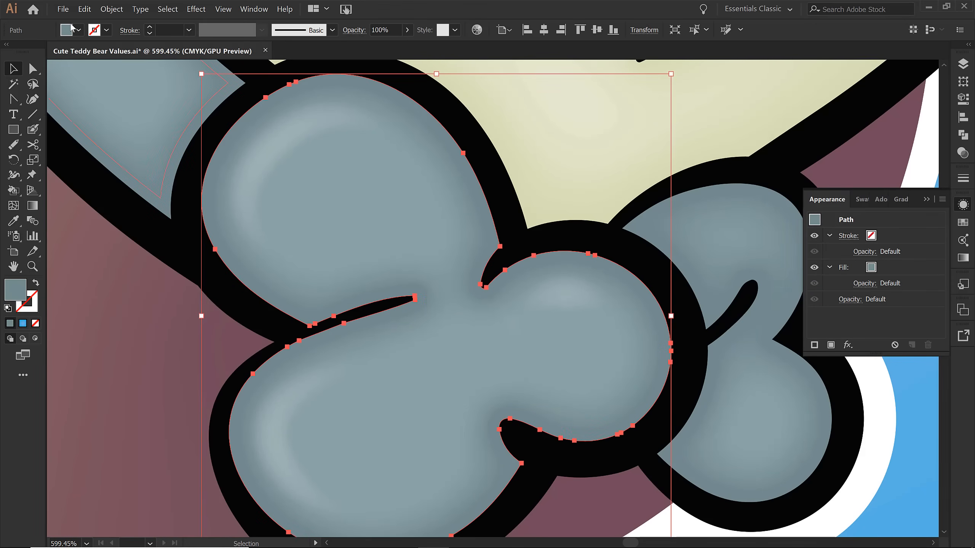
click(112, 9)
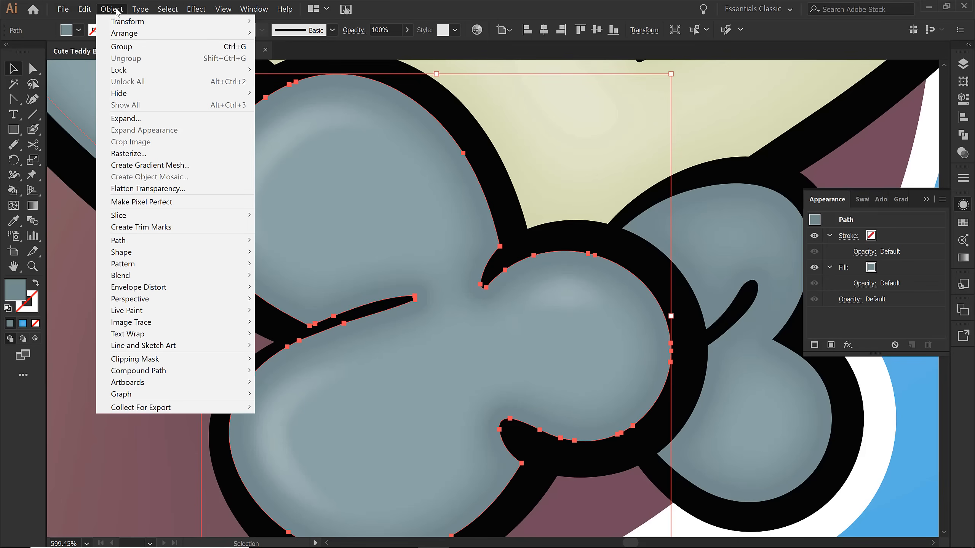
mouse_move(139, 247)
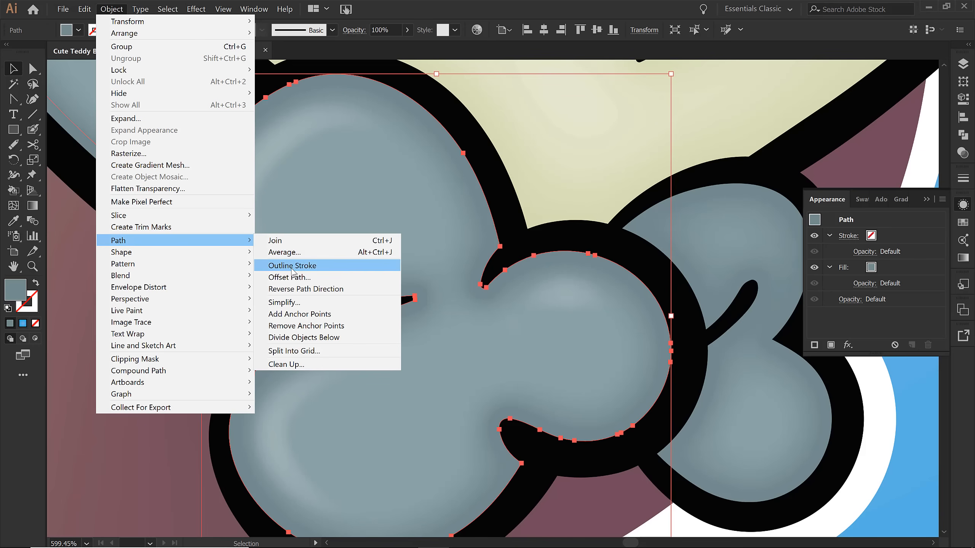
click(290, 278)
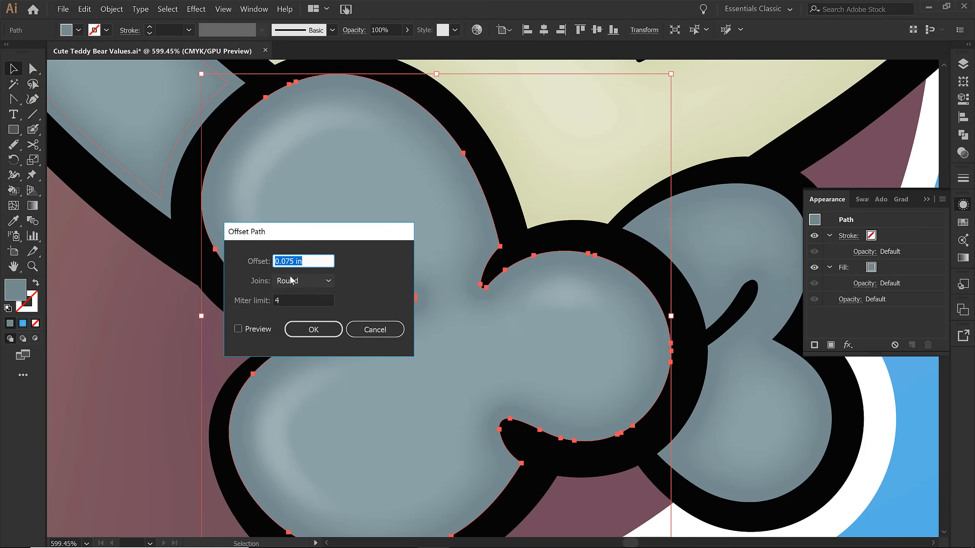
click(238, 329)
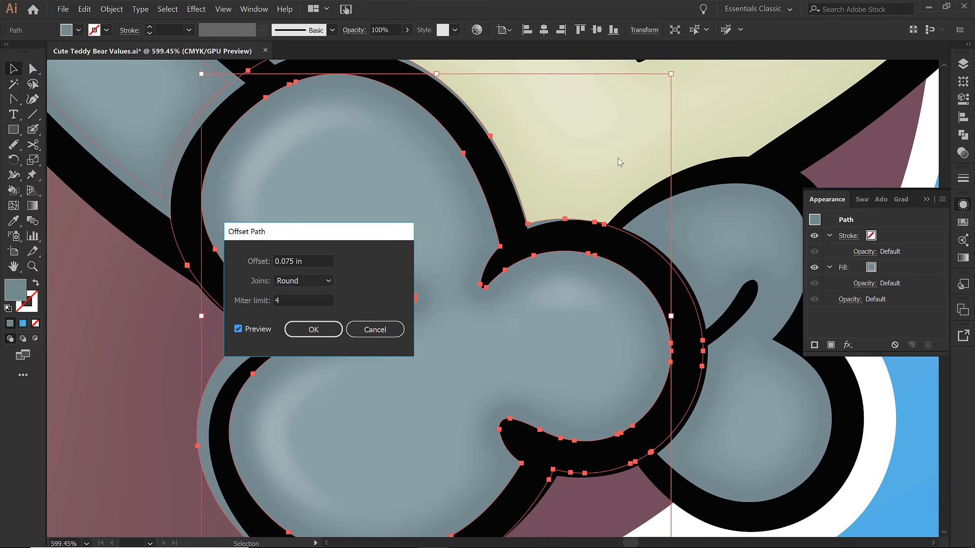
click(278, 262)
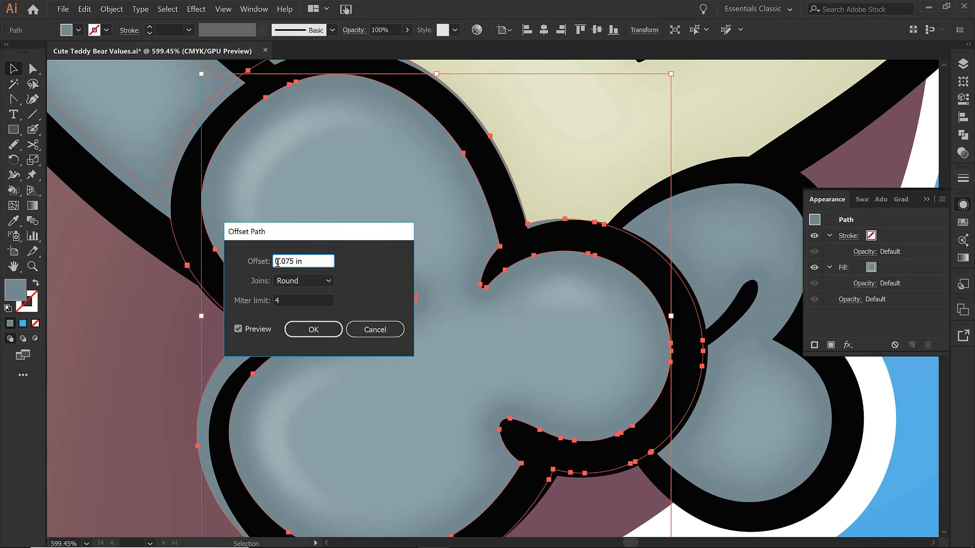
text(-)
key(BackSpace)
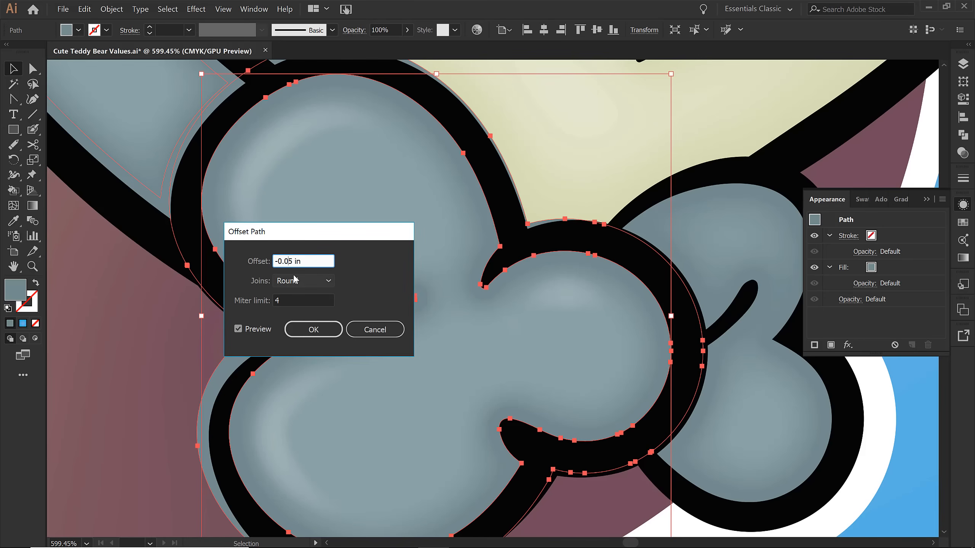
click(298, 302)
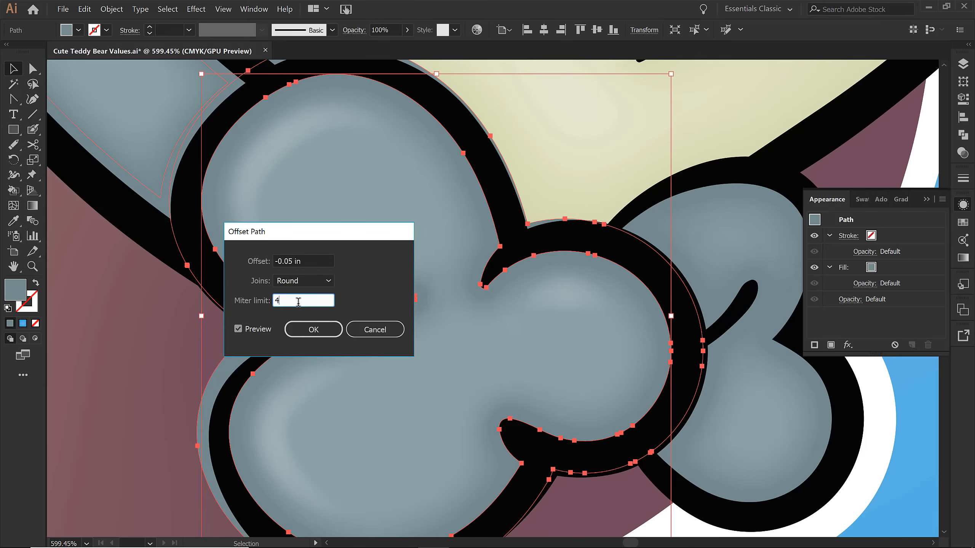
key(Tab)
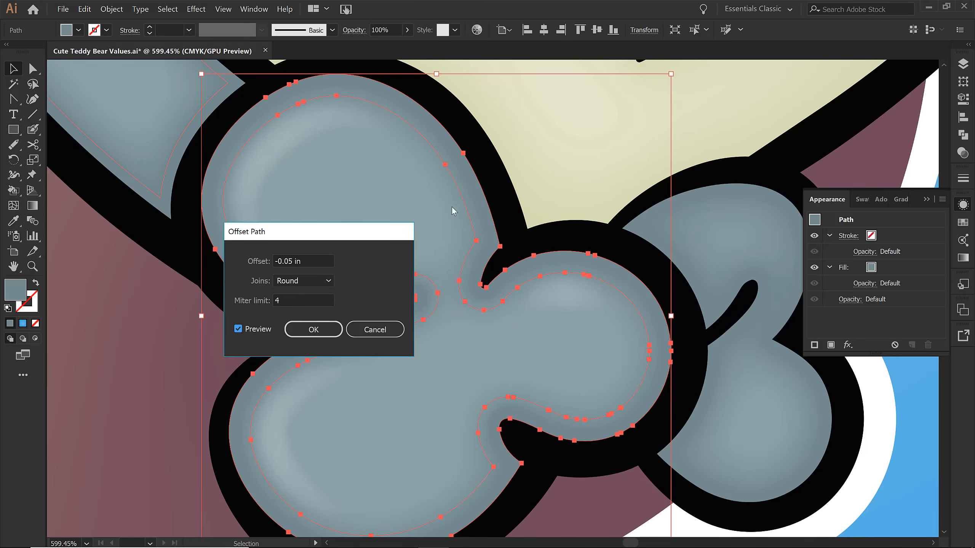
Try an offset of -0.025 in on the bow tie's base shape, and discard the offset path.
click(289, 262)
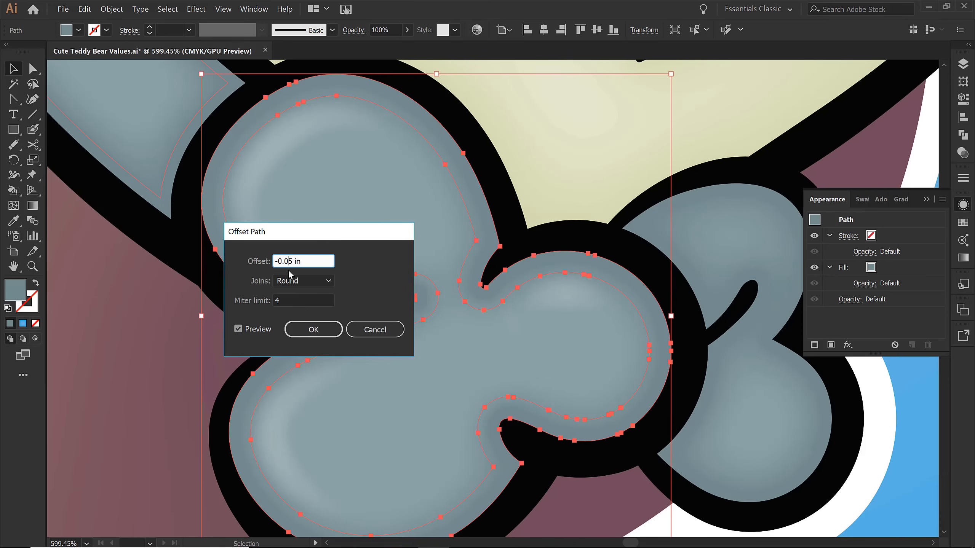
text(2)
click(289, 300)
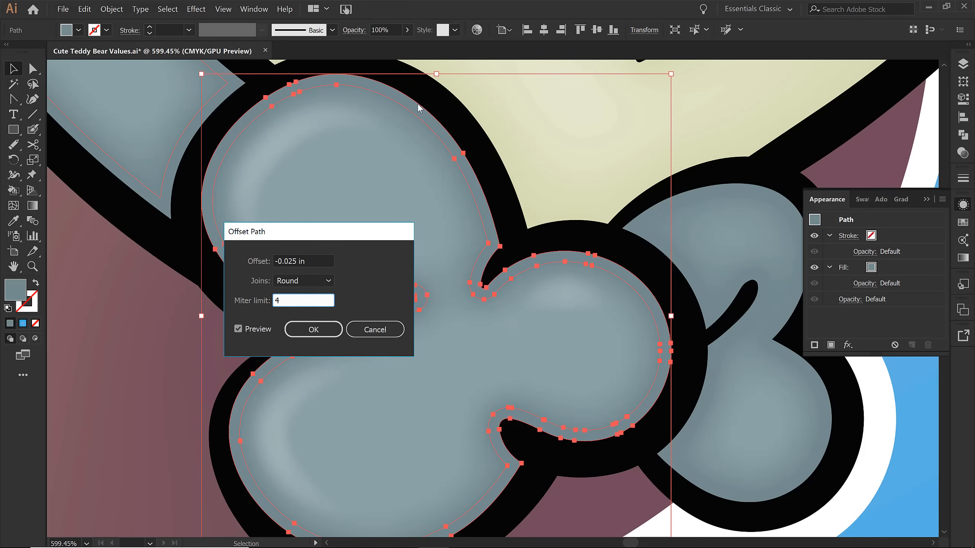
drag(375, 331, 315, 328)
click(368, 334)
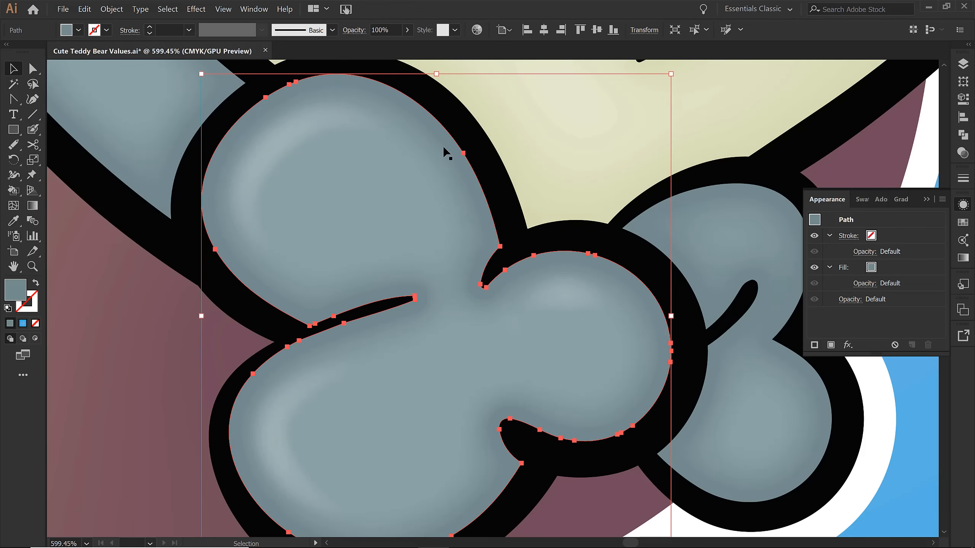
Darken the fill of the bow tie's outer base shape to 5A7070, and deselect it with the whole artboard in view.
click(424, 163)
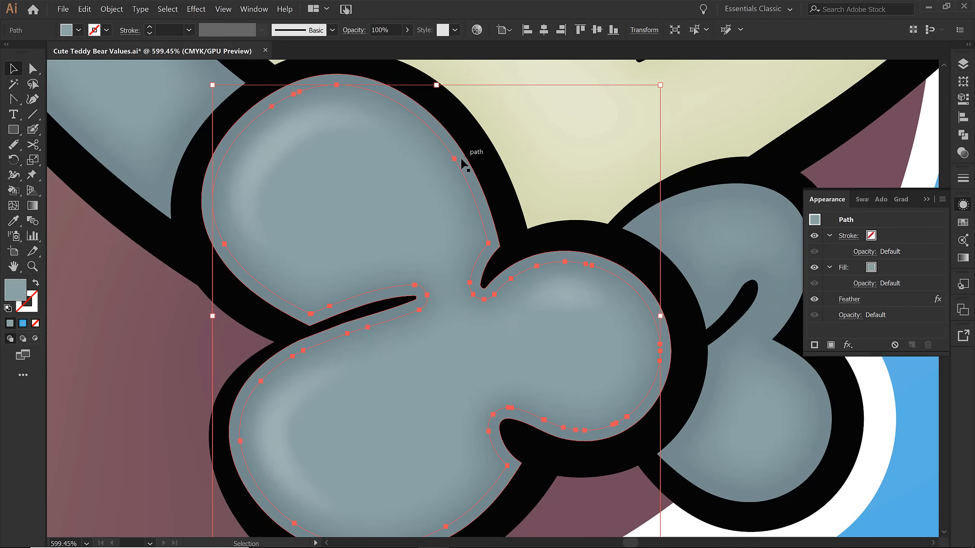
key(ctrl+z)
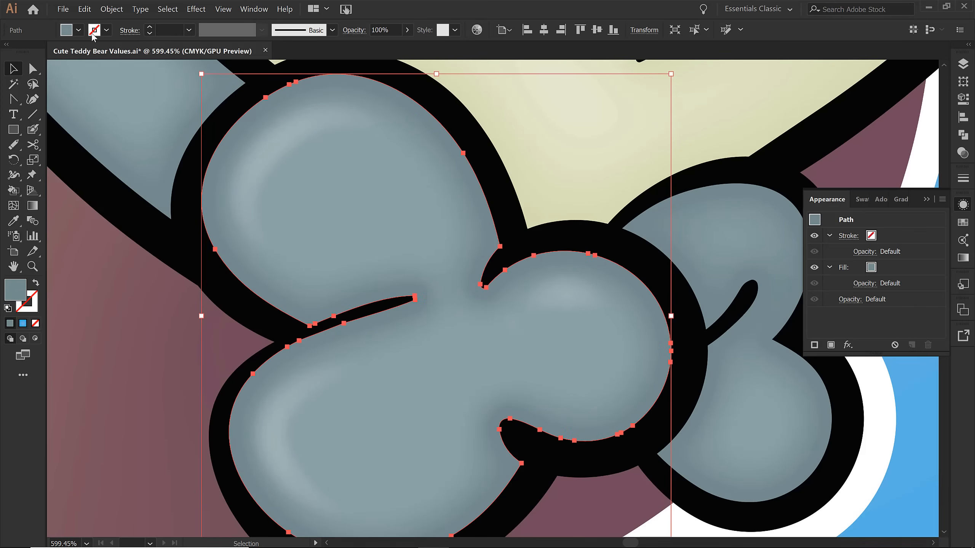
click(79, 30)
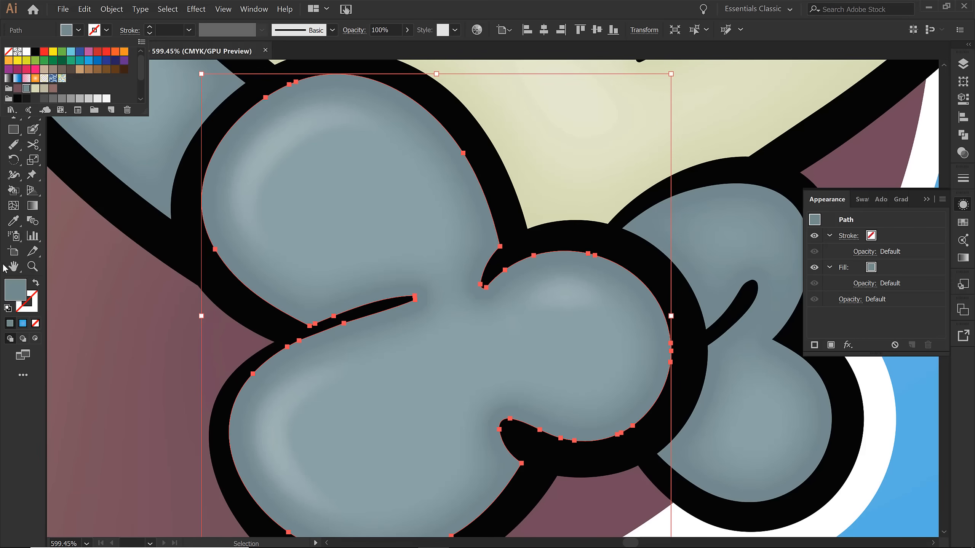
double_click(18, 296)
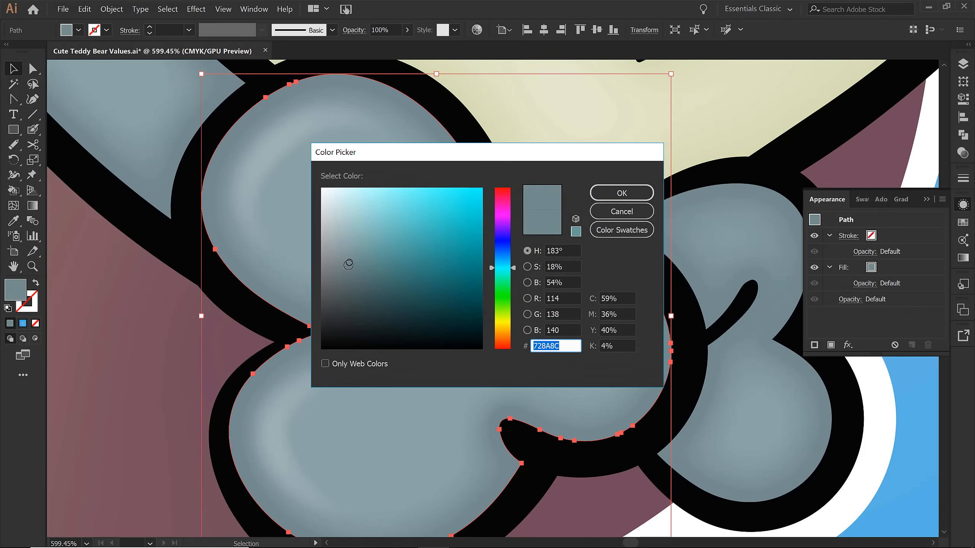
drag(348, 264, 352, 278)
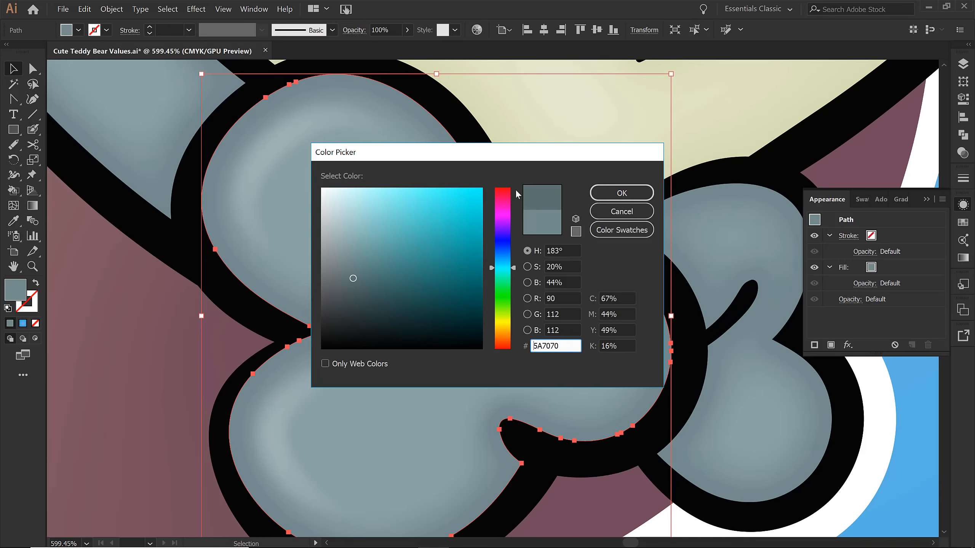
click(607, 190)
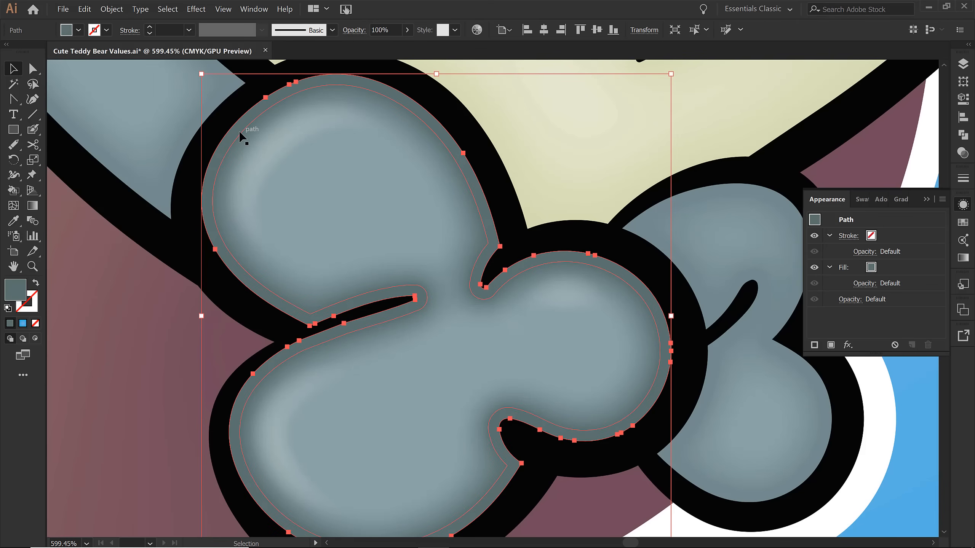
key(a)
key(ctrl+0)
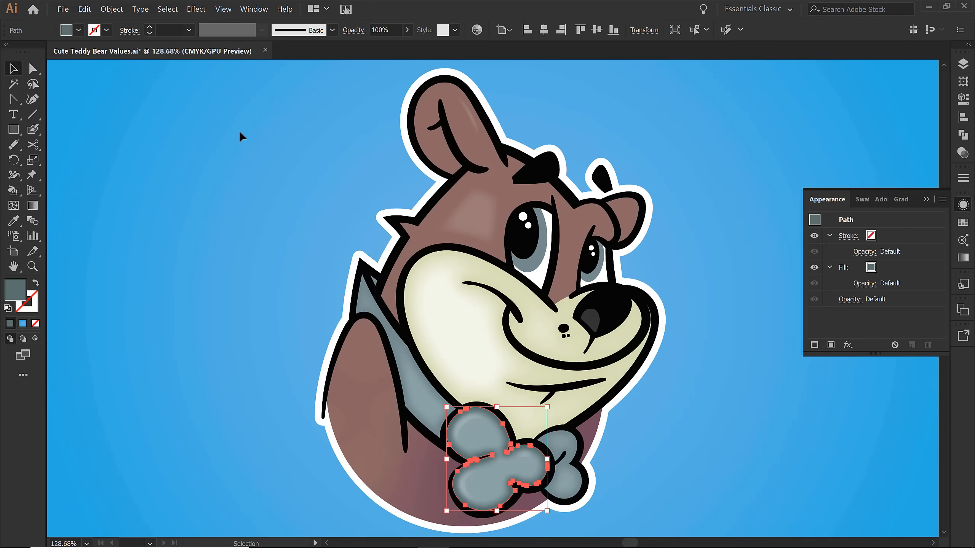
click(240, 132)
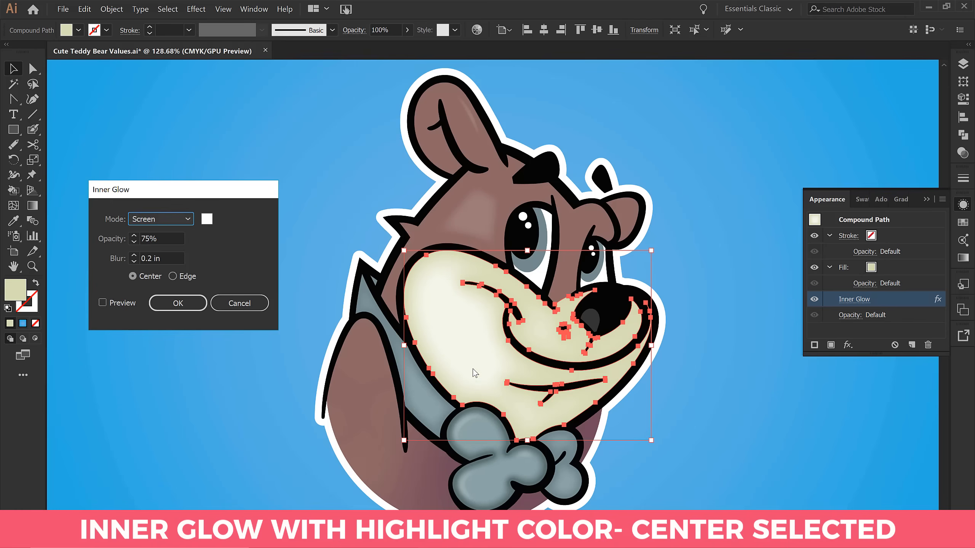
Set the blur of the muzzle's centered Inner Glow to 0.3 in with the preview on, after trying 0.4 in and 0.2 in.
click(103, 303)
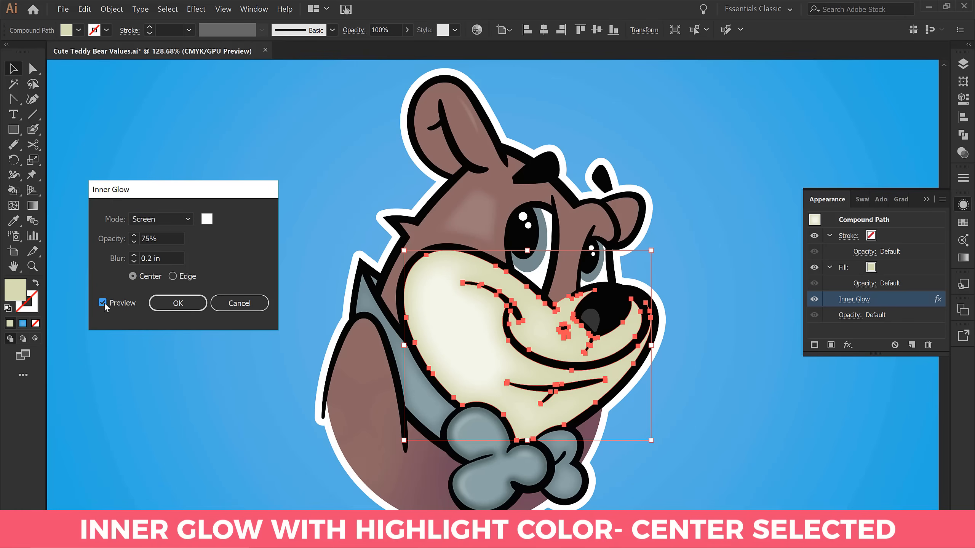
click(133, 255)
click(134, 255)
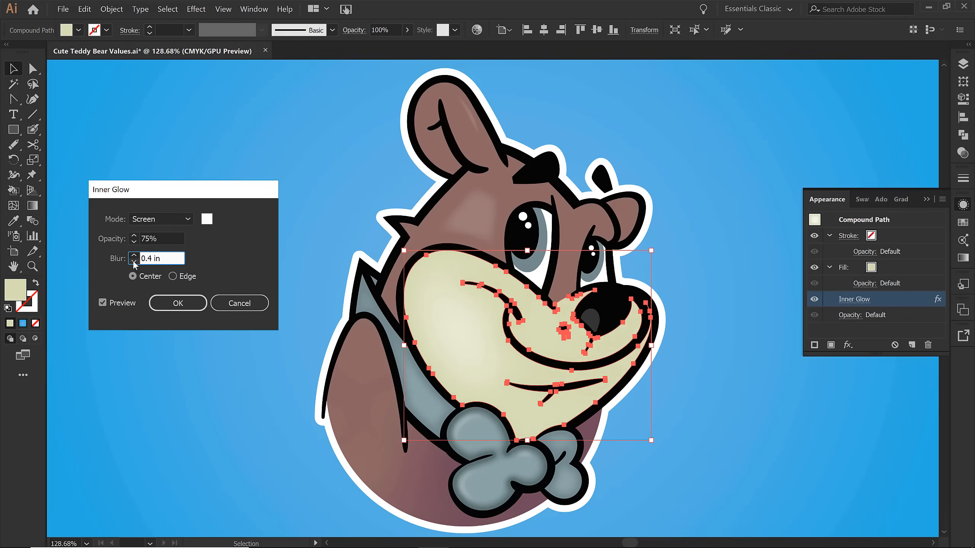
click(134, 261)
click(134, 260)
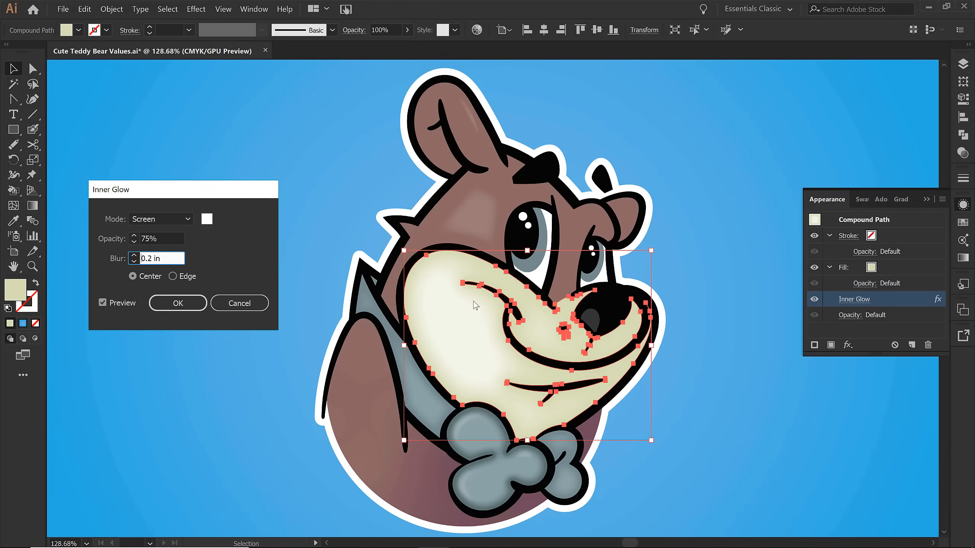
click(134, 256)
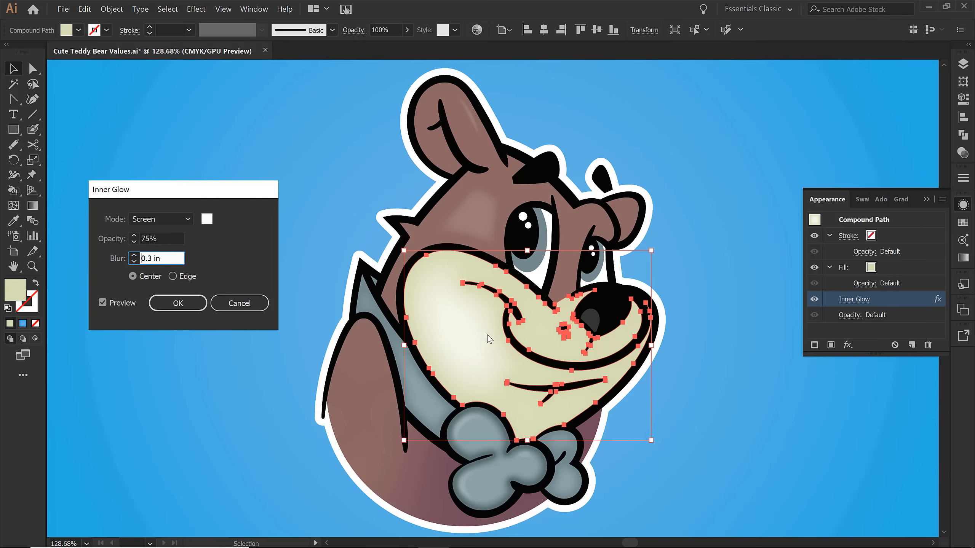
key(Return)
click(292, 274)
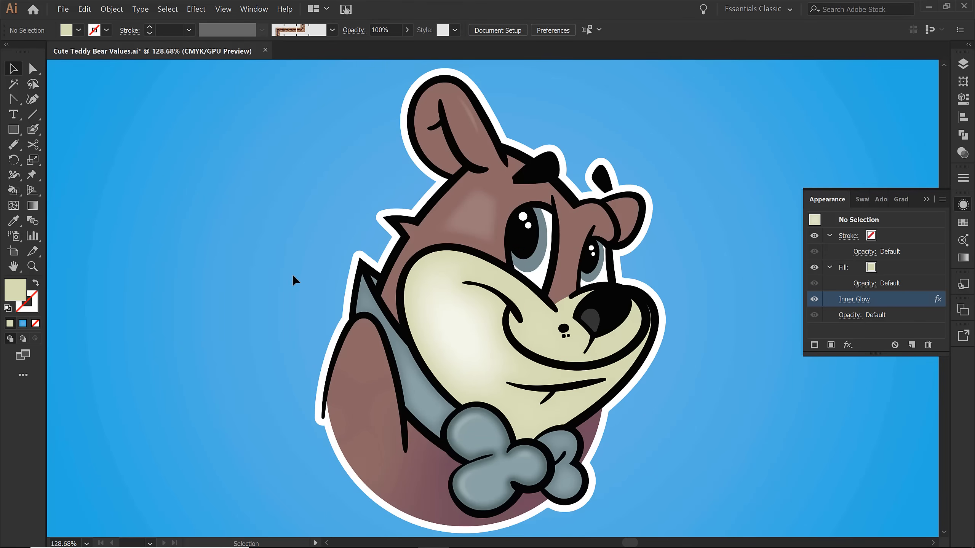
Reopen the muzzle's Inner Glow settings and try a blur of 0.4 in before returning to 0.3 in.
click(448, 311)
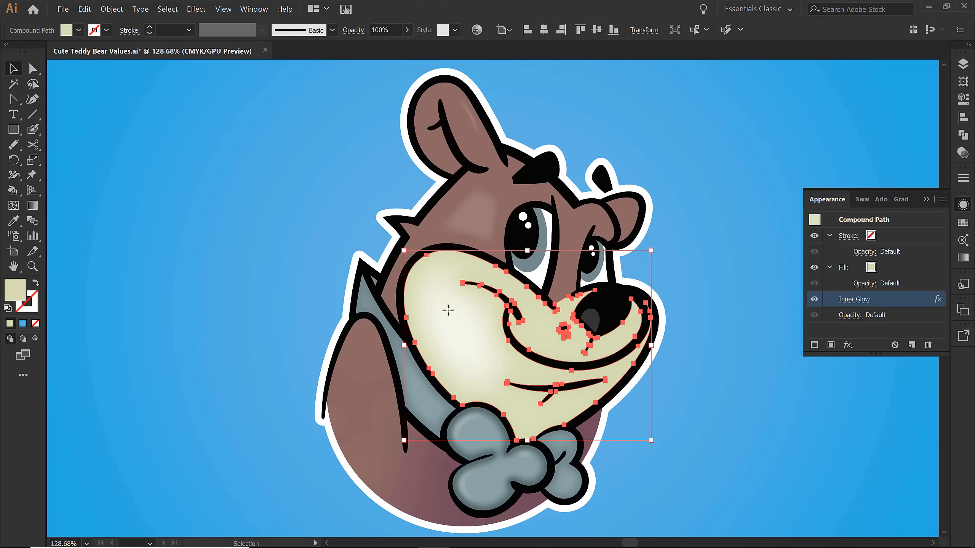
click(852, 299)
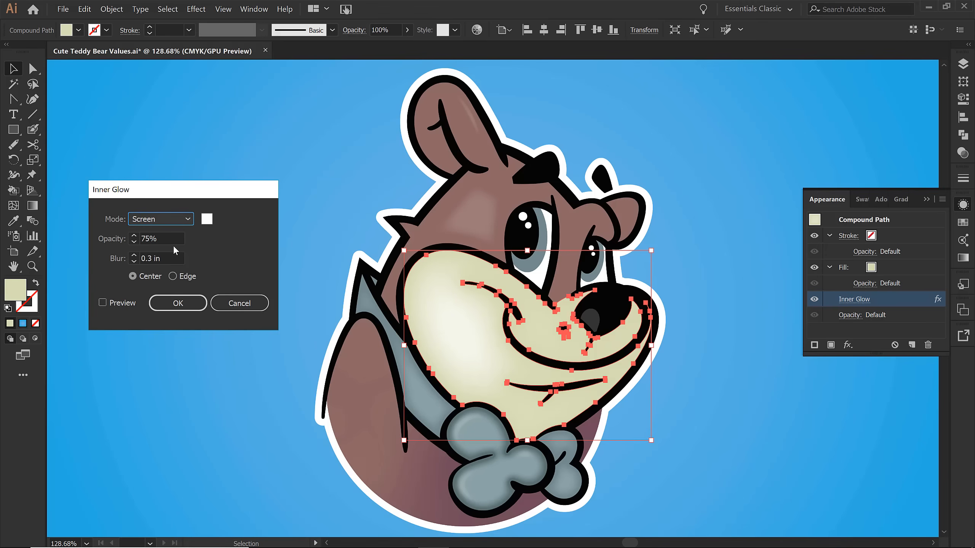
click(134, 262)
click(134, 255)
click(134, 255)
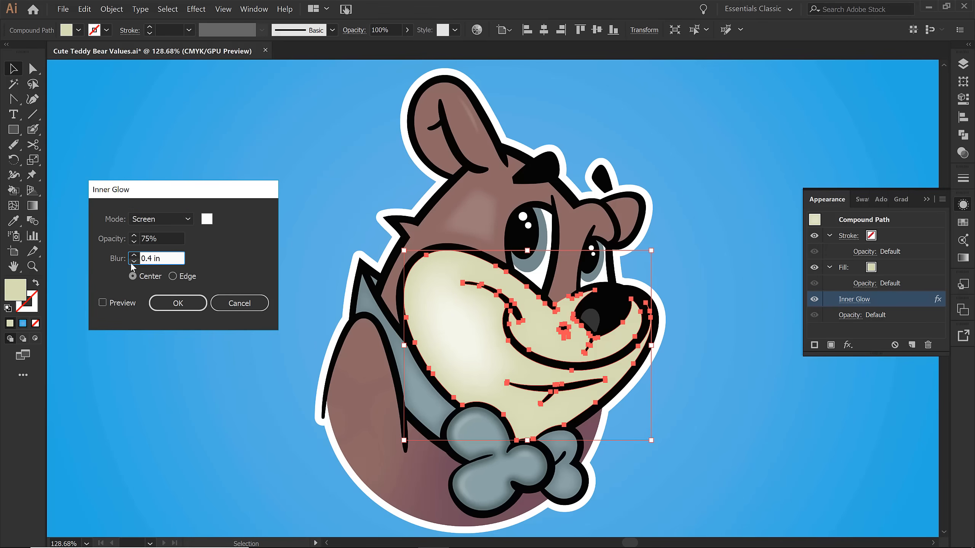
click(133, 262)
Compare the Edge and Center options of the muzzle's Inner Glow in preview, and discard the change.
click(173, 276)
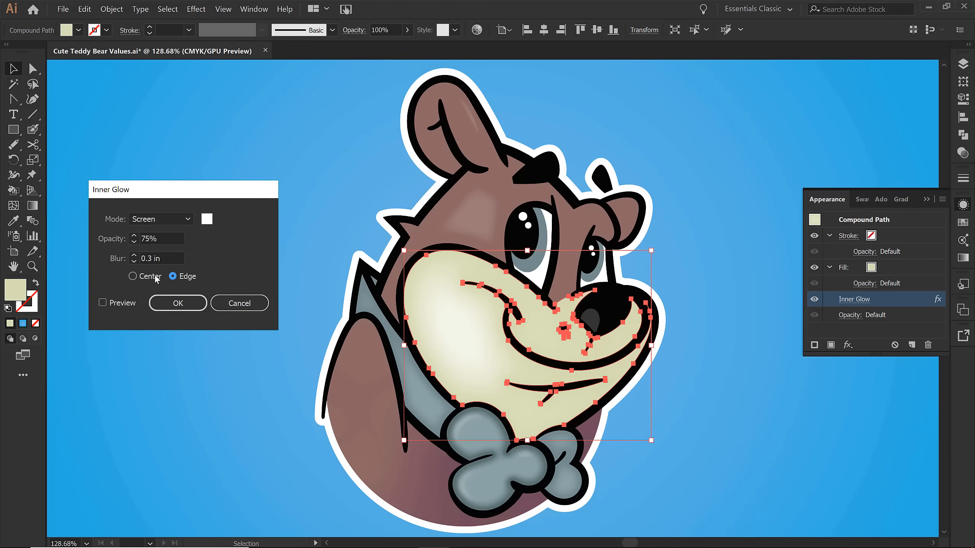
click(133, 276)
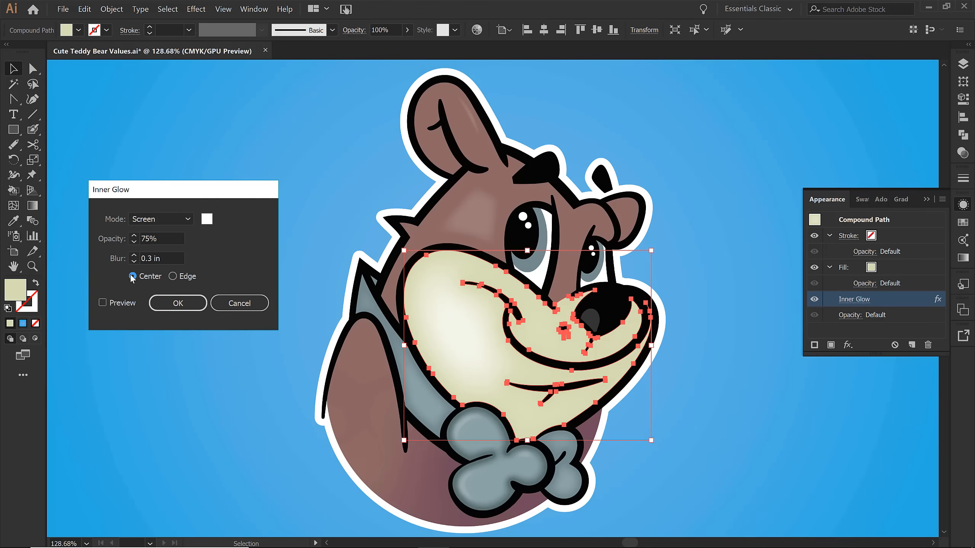
click(102, 302)
click(175, 276)
click(132, 276)
click(173, 276)
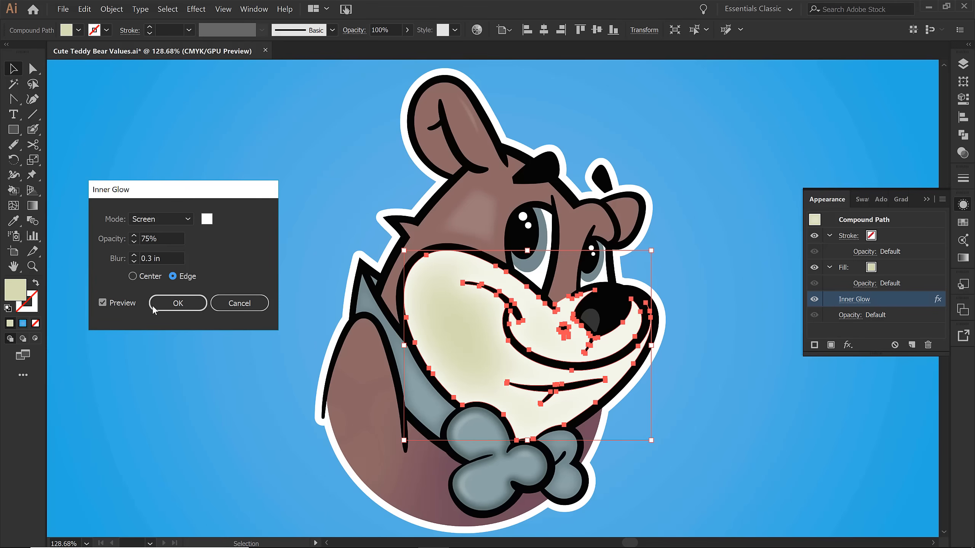
click(253, 307)
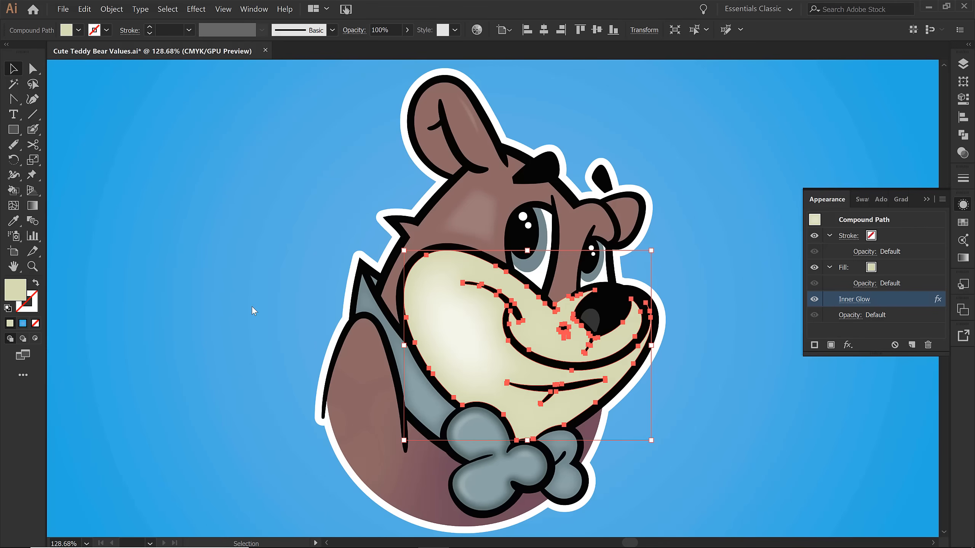
click(224, 316)
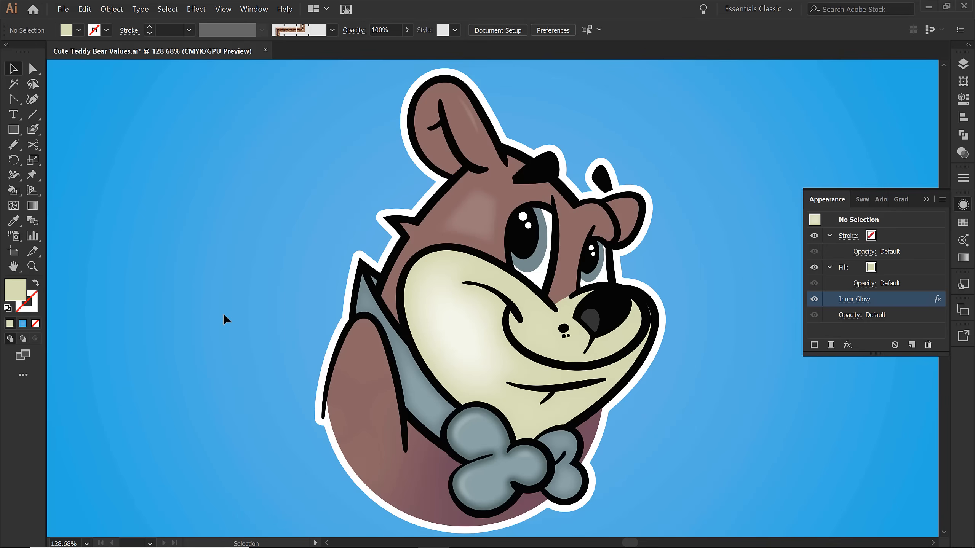
Reposition freeform gradient points on the bear's body shape, moving one near the top of the arm and another lower on the torso.
click(382, 397)
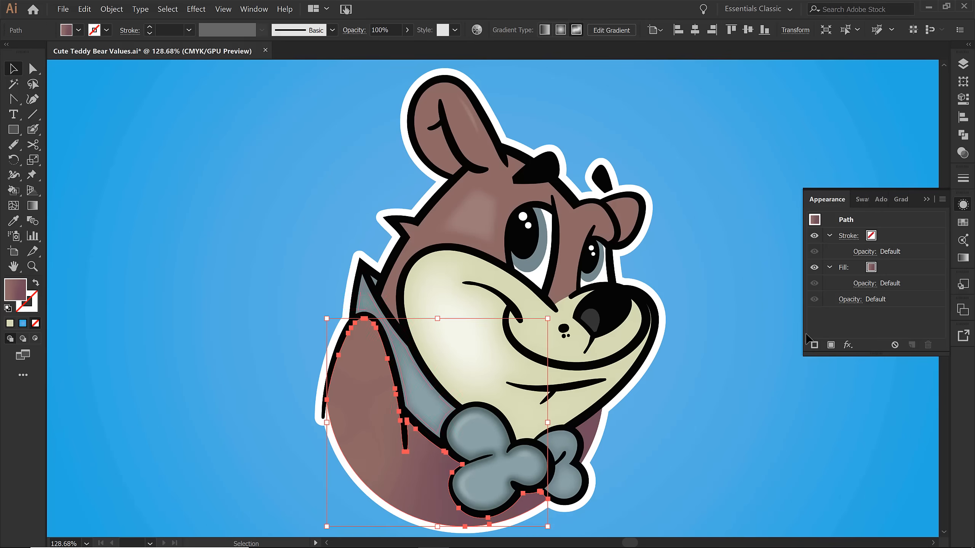
click(963, 258)
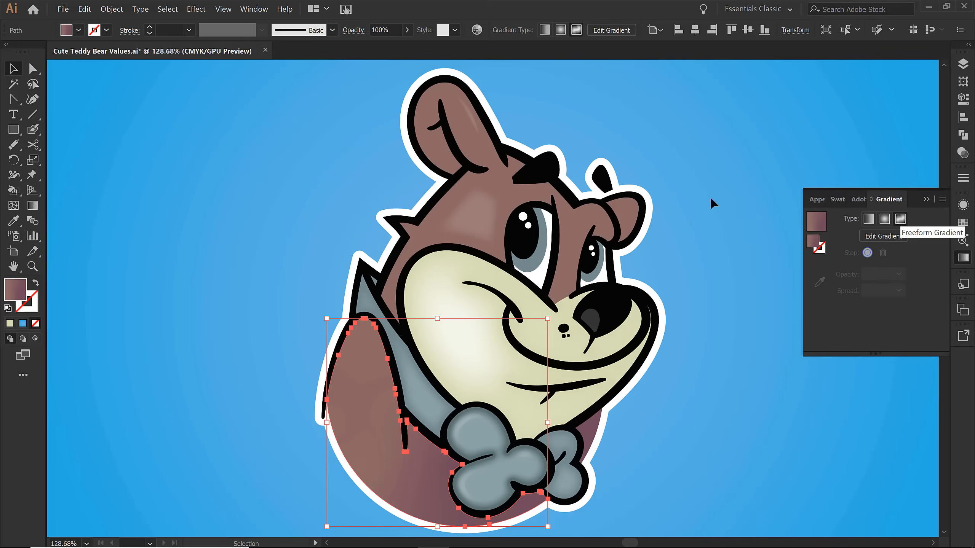
click(33, 208)
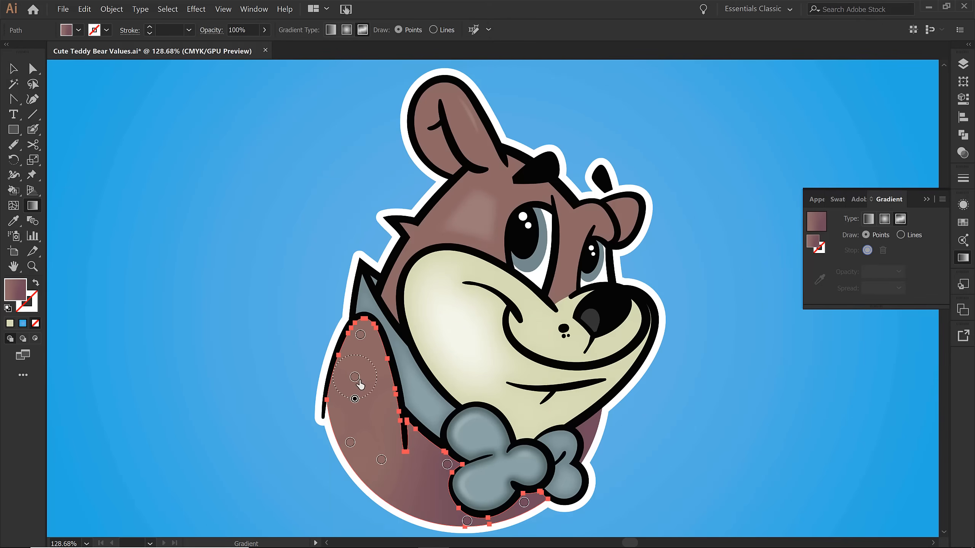
drag(355, 381, 364, 362)
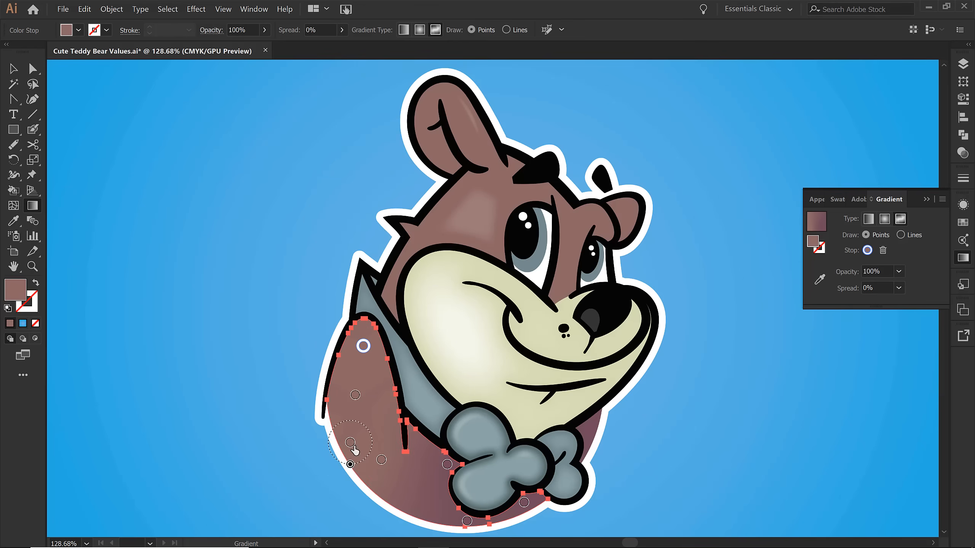
drag(381, 460, 398, 483)
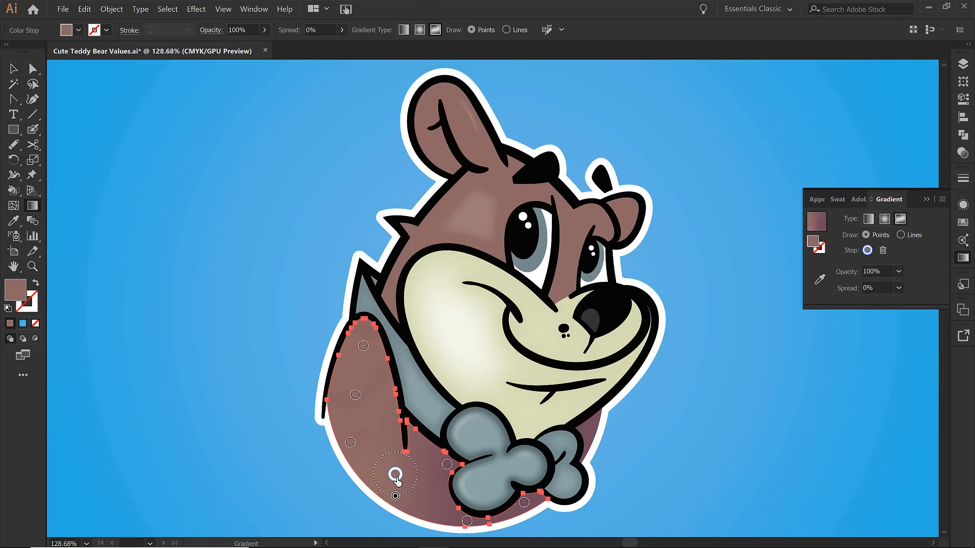
Darken the body's freeform gradient point just beside the bow tie by setting its black (K) value to 44%.
double_click(447, 464)
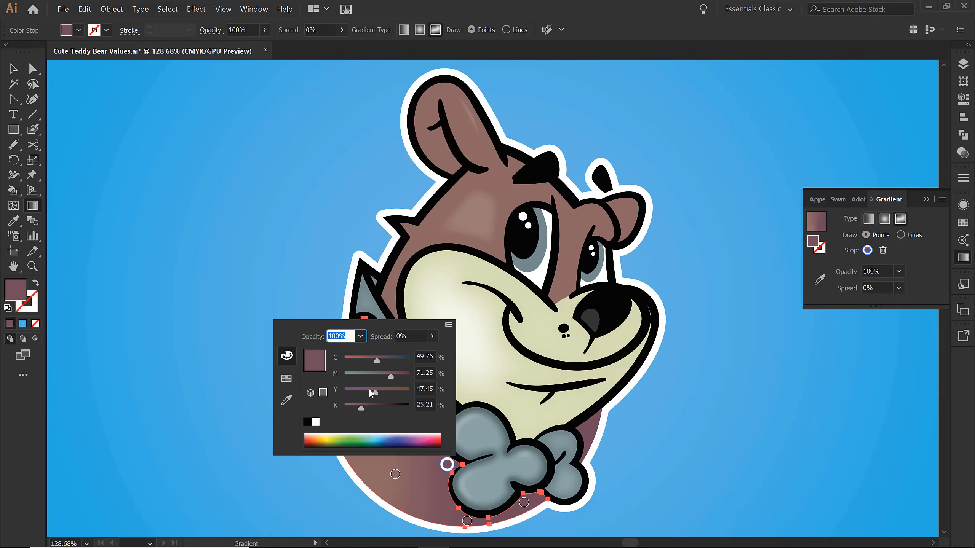
drag(361, 410, 373, 407)
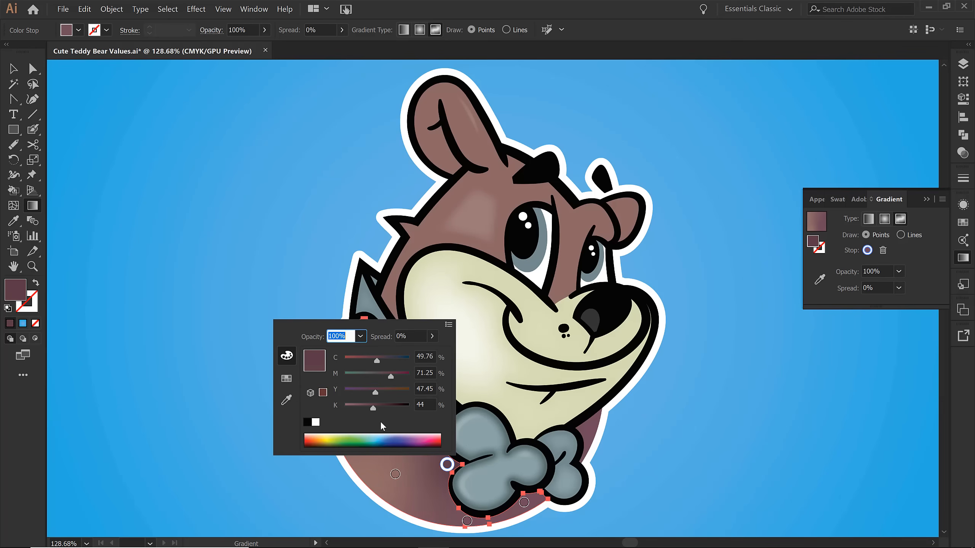
click(469, 519)
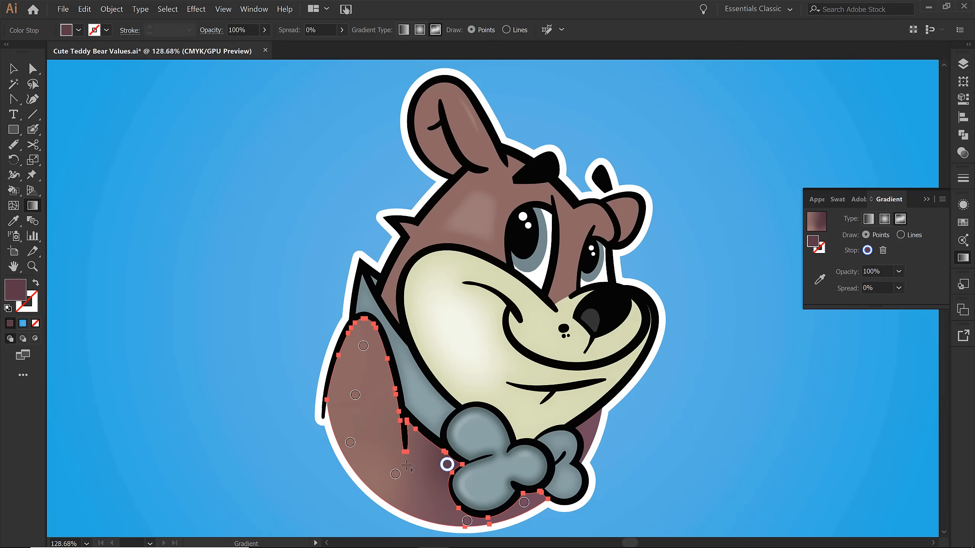
Fine-tune the positions of the brown gradient points along the arm and lower torso, and deselect the body shape.
drag(394, 474, 389, 479)
drag(355, 395, 351, 388)
drag(350, 442, 355, 430)
drag(389, 481, 394, 486)
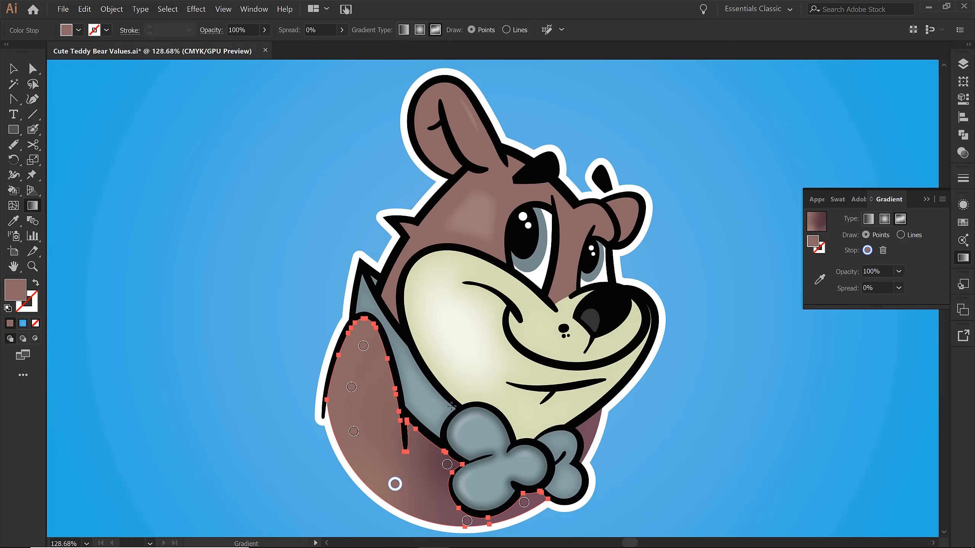
key(v)
click(273, 313)
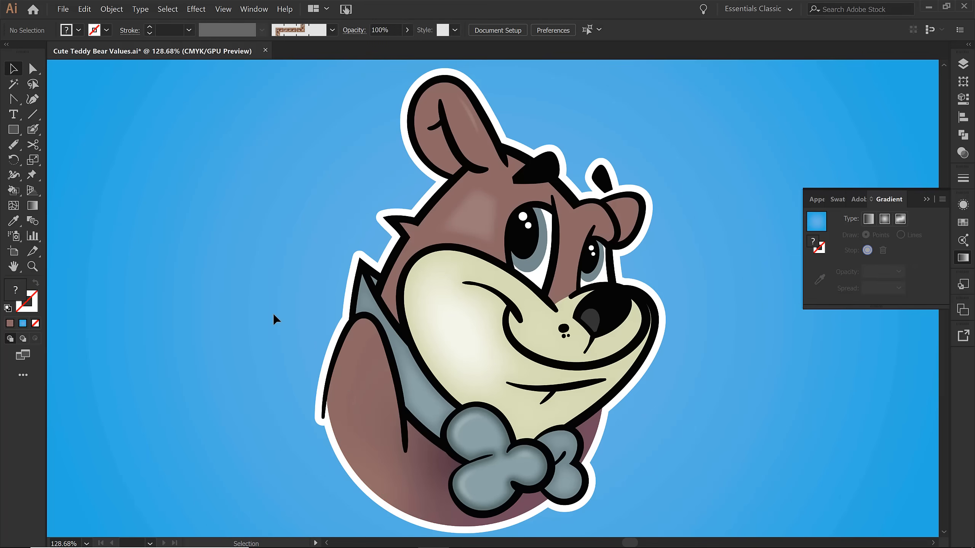